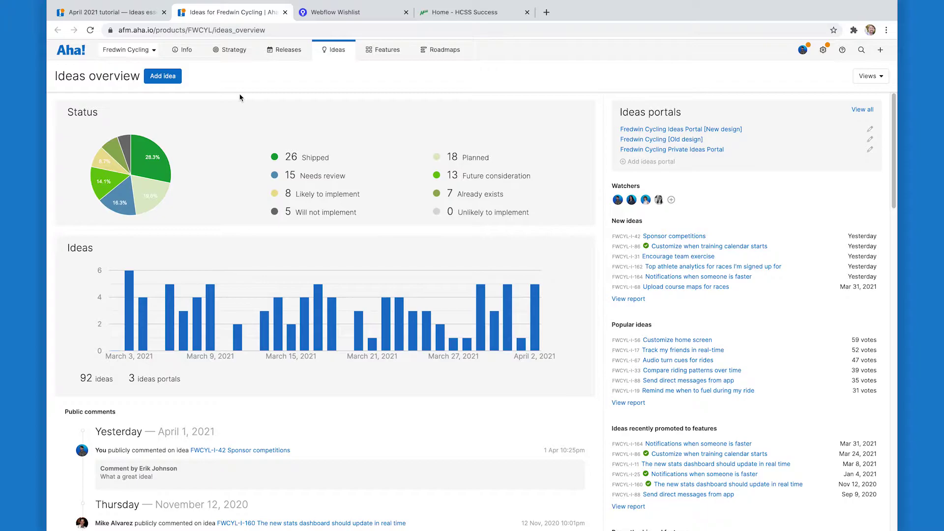
Step: Open the Ideas overview of the Fredwin Cycling workspace
mouse_move(327, 55)
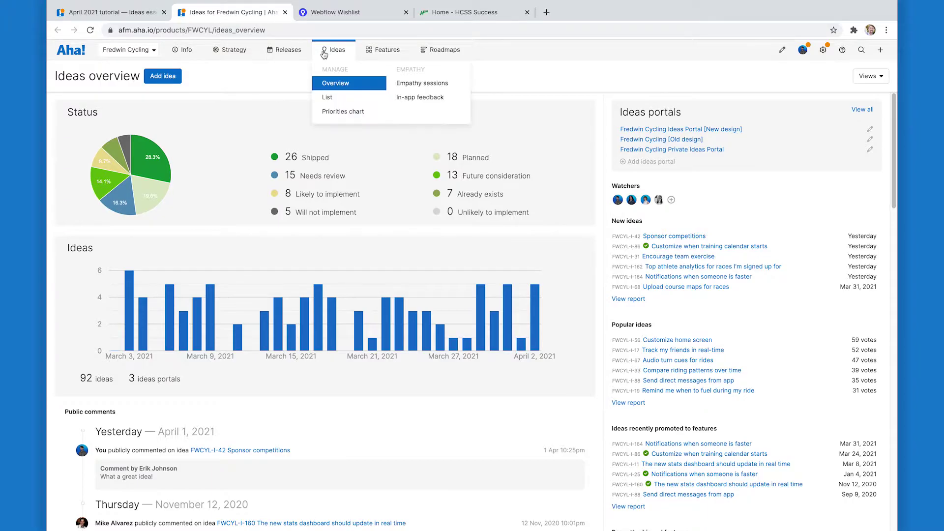
left_click(319, 84)
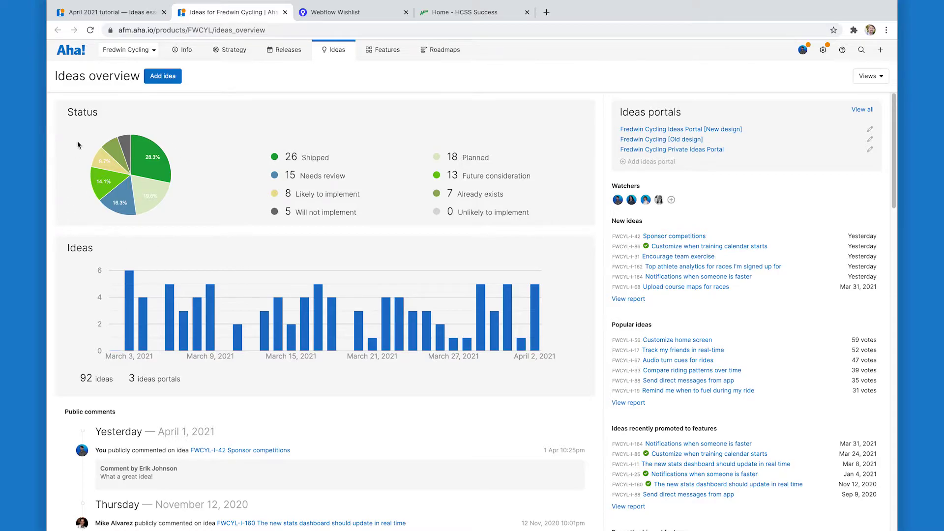
mouse_move(155, 158)
Step: Begin creating a portal titled Fredwin Cycling Ideas Portal with a blue theme color and proceed to the access level choice
left_click(638, 168)
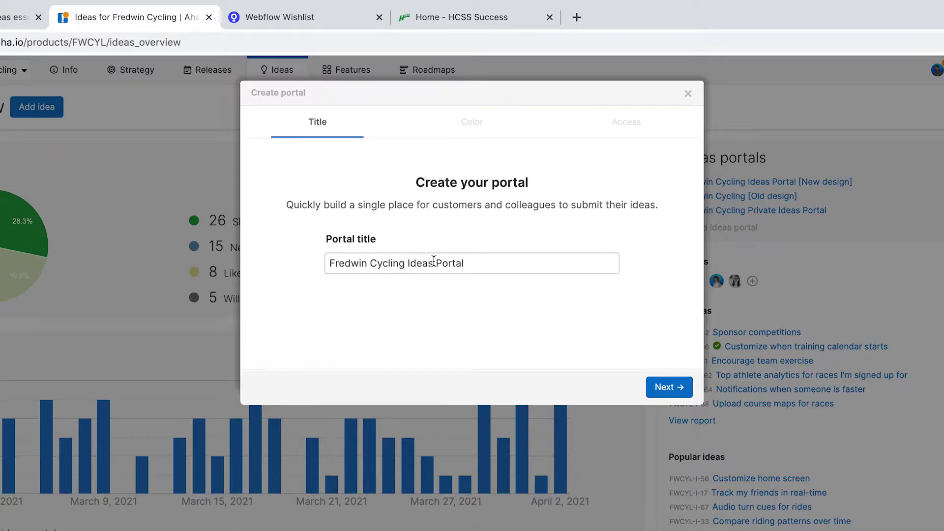
left_click(660, 388)
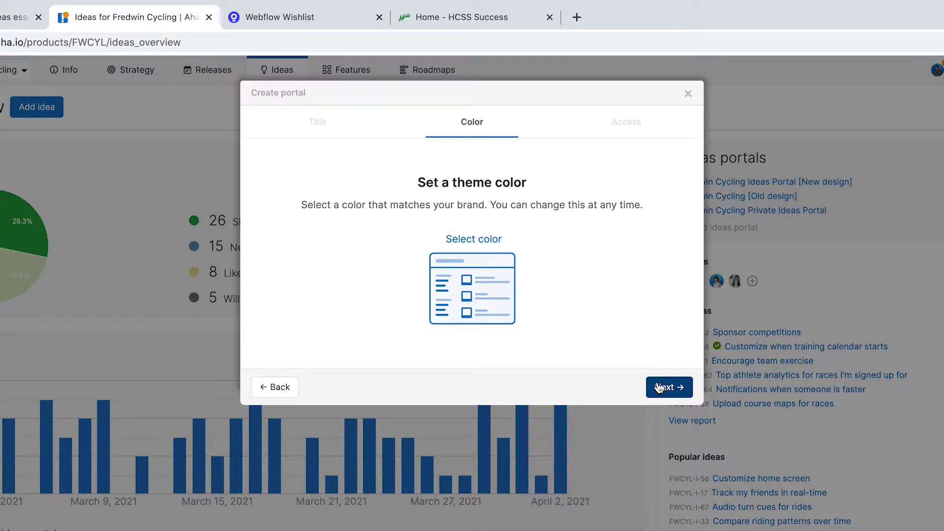
left_click(501, 326)
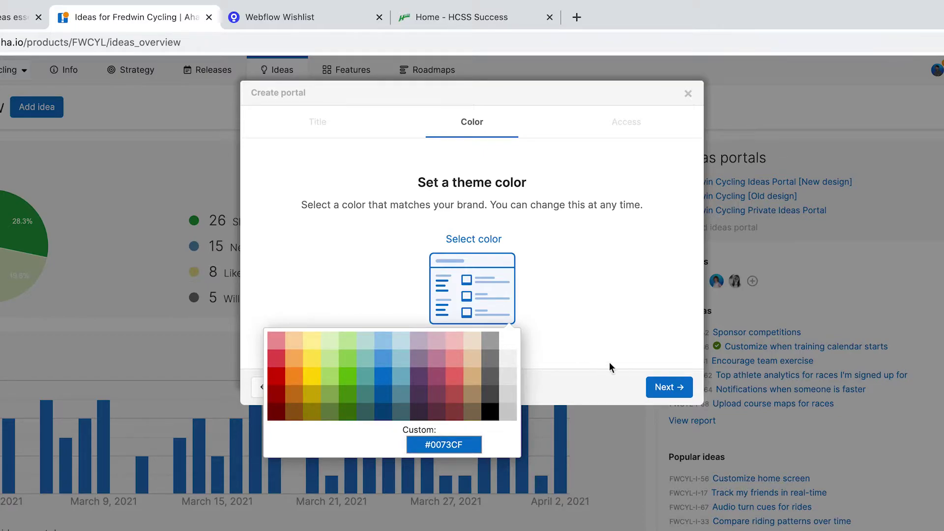
left_click(386, 362)
left_click(662, 387)
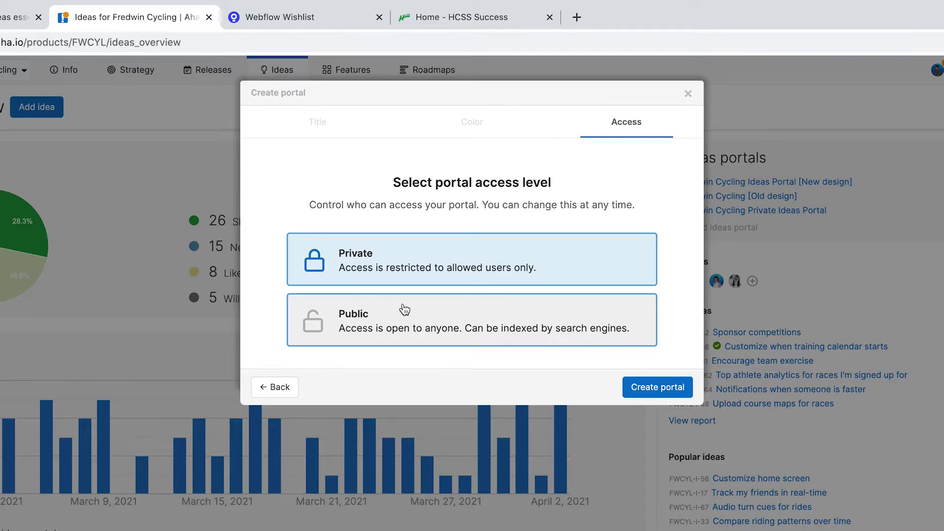
Step: Look at the Webflow Wishlist and the HCSS Community login as example portals, and close the portal setup without creating it
left_click(322, 16)
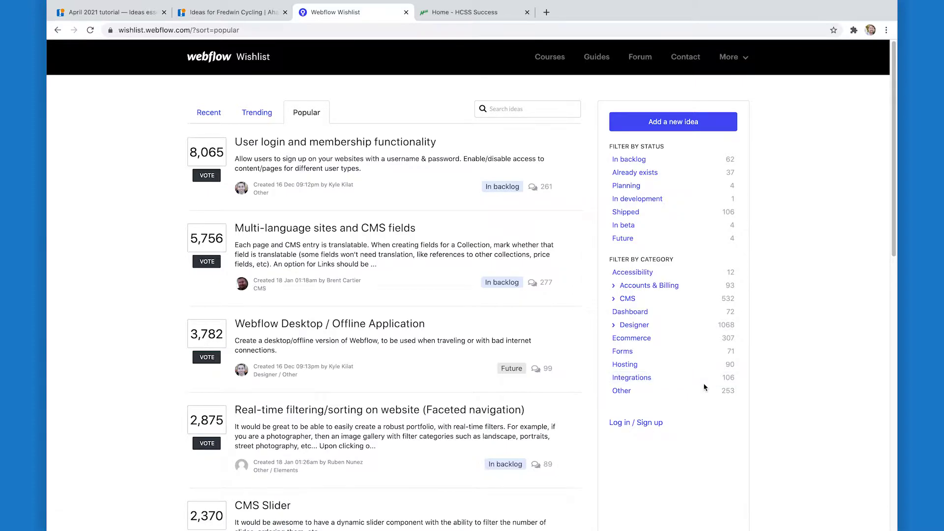
left_click(433, 18)
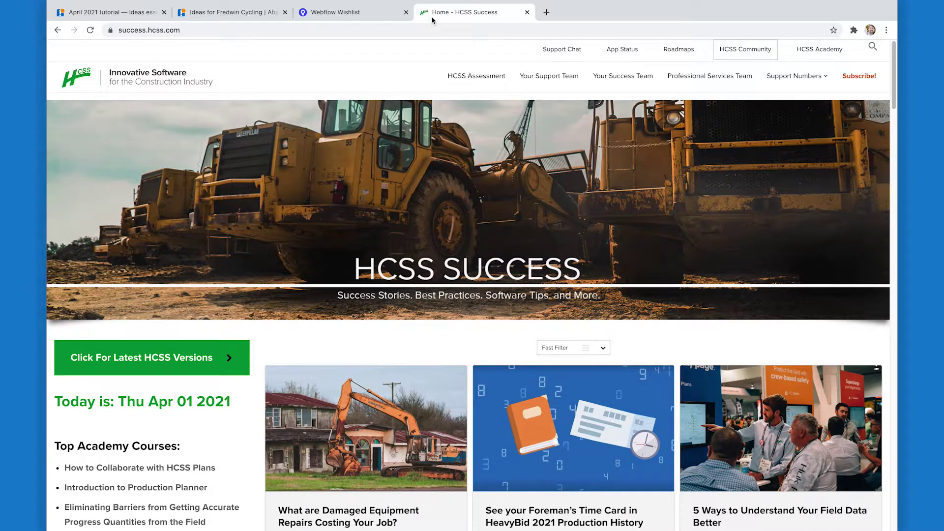
left_click(724, 56)
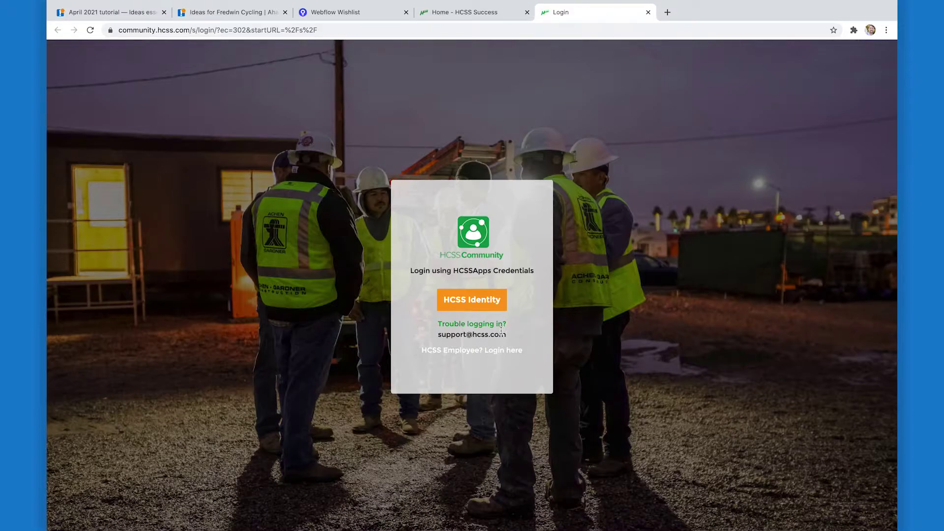
left_click(230, 12)
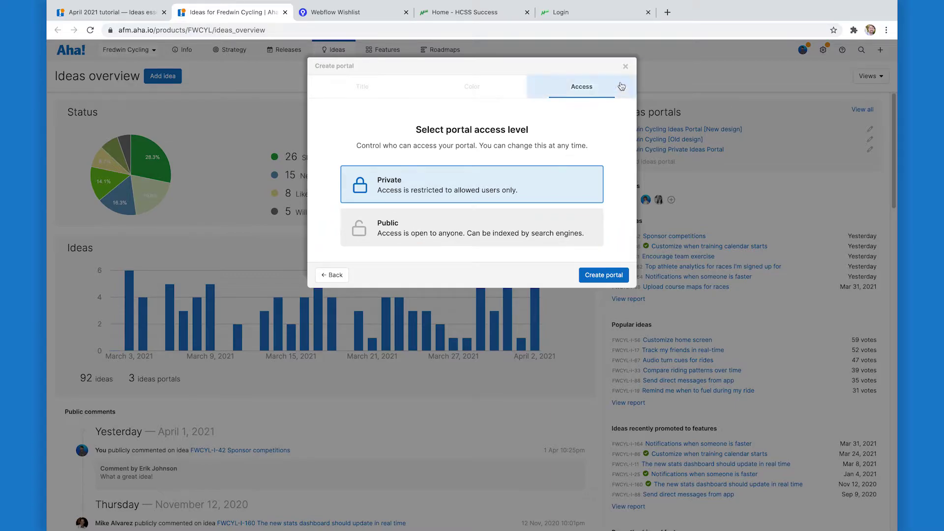
left_click(625, 67)
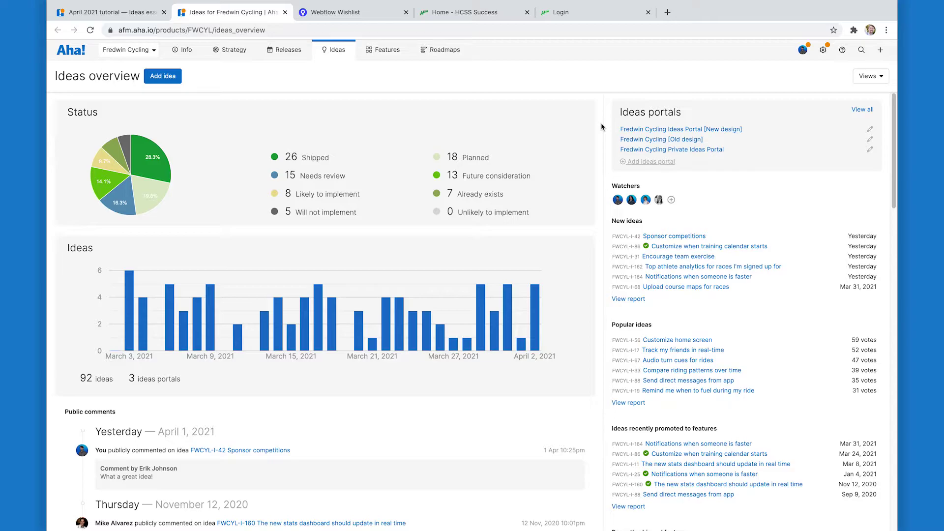
Step: Open Fredwin Cycling Ideas Portal [New design] and show the general overview section of its settings
left_click(688, 129)
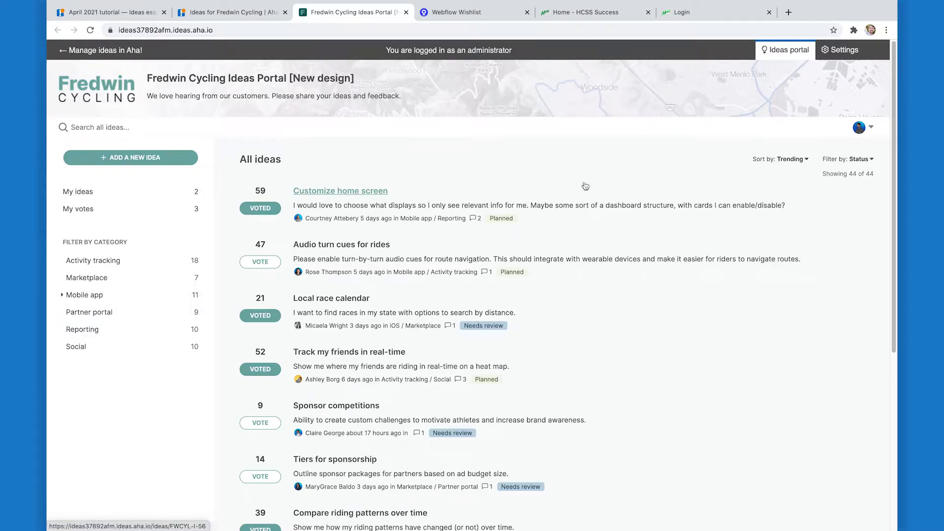
left_click(843, 56)
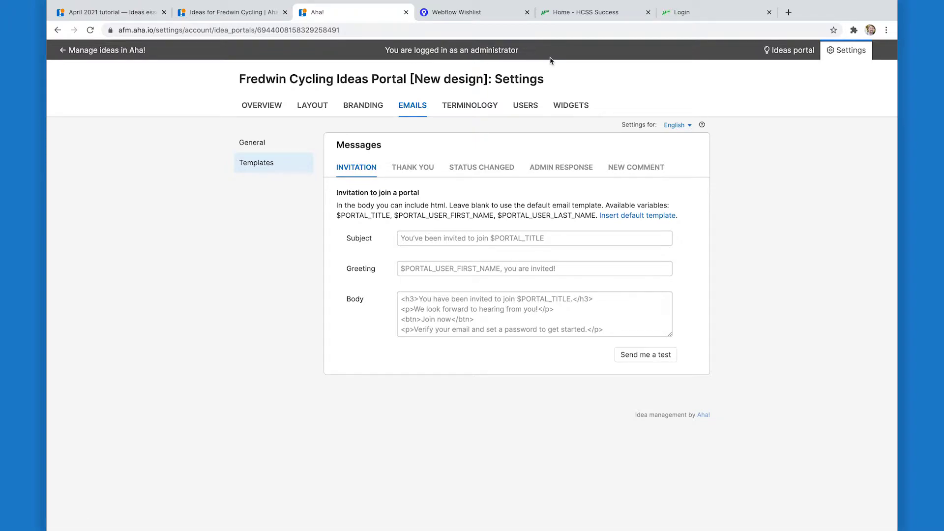
left_click(264, 113)
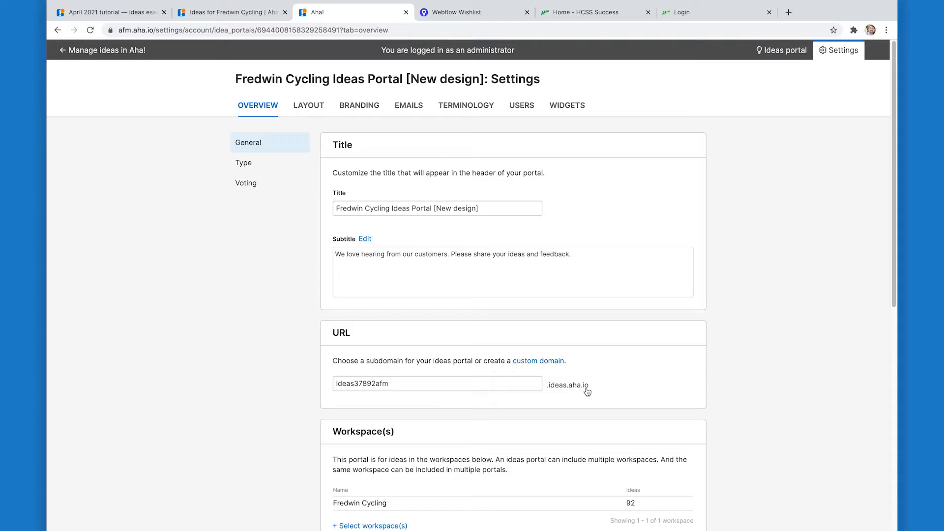
Step: Review the portal's type settings for submission, access and visibility, including the visibility choices for ideas submitted by Aha! users
left_click(243, 164)
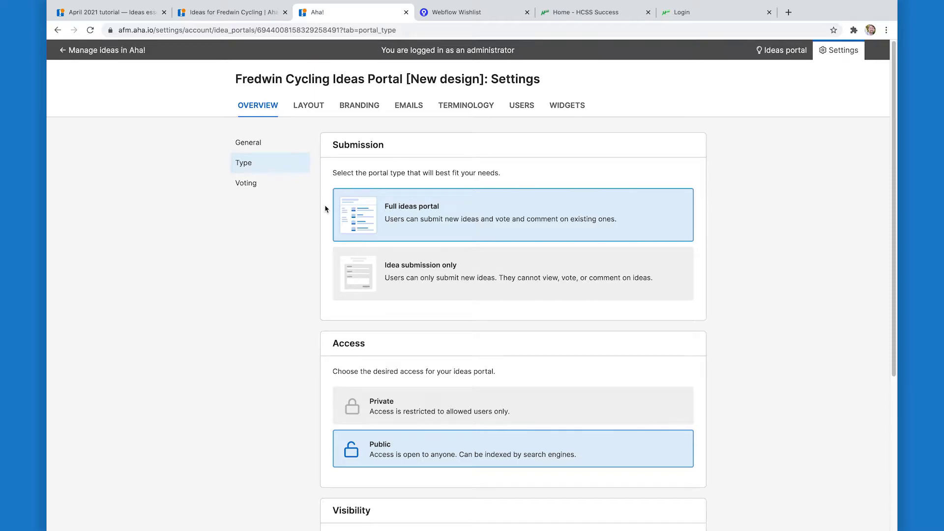
scroll(313, 439, "down", 5)
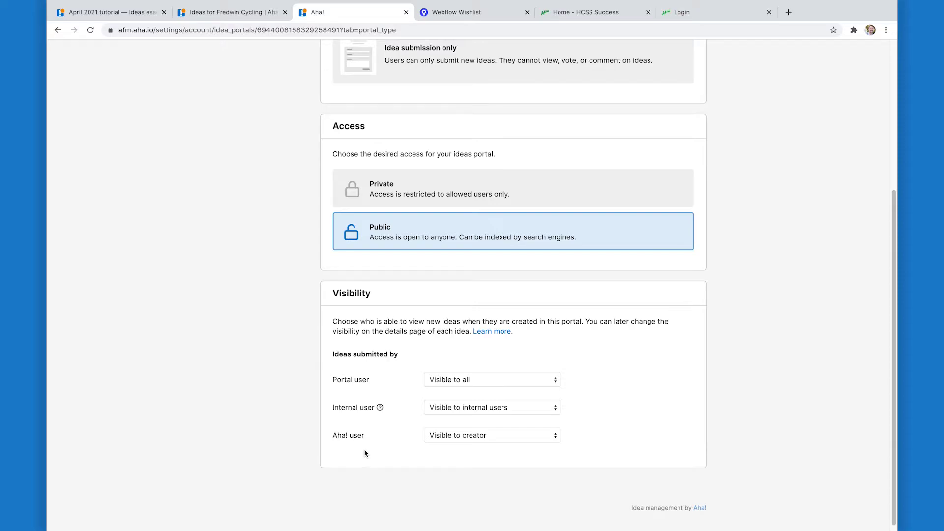
left_click(439, 444)
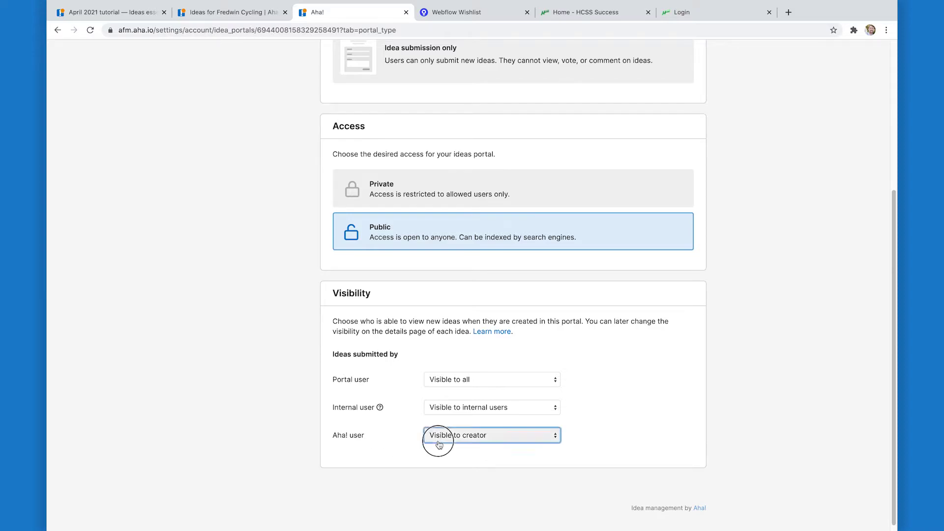
left_click(399, 443)
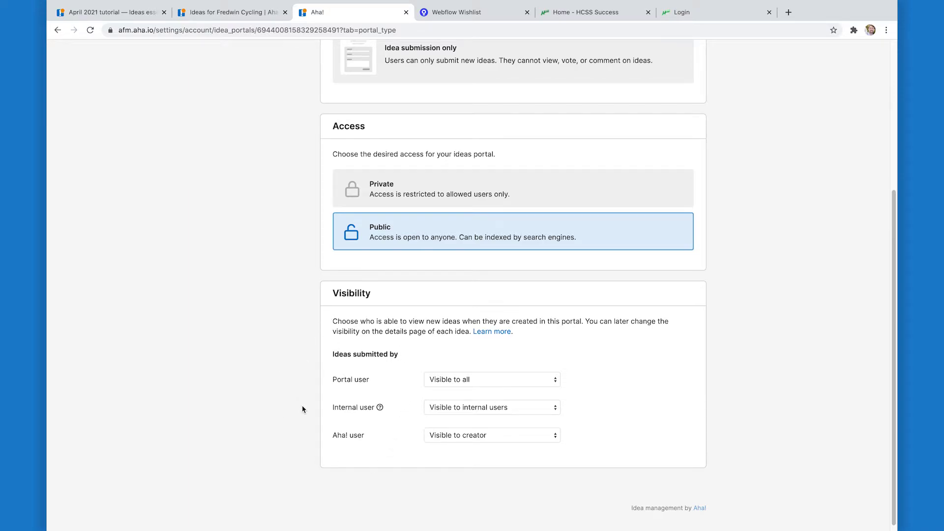
left_click(262, 19)
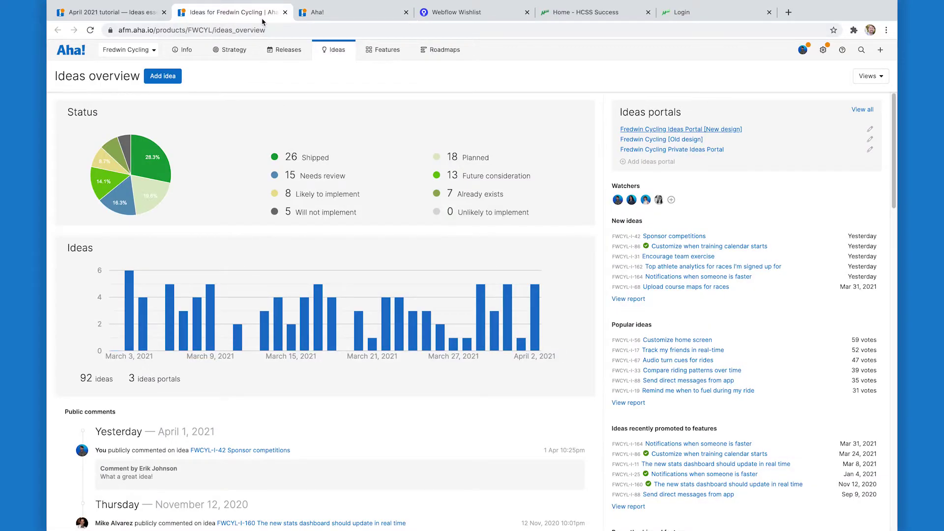
left_click(316, 19)
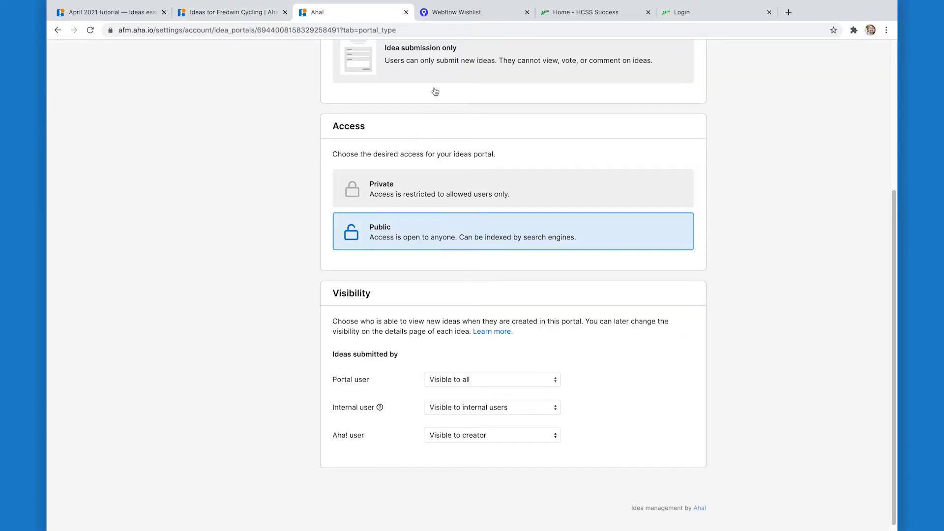
left_click(442, 20)
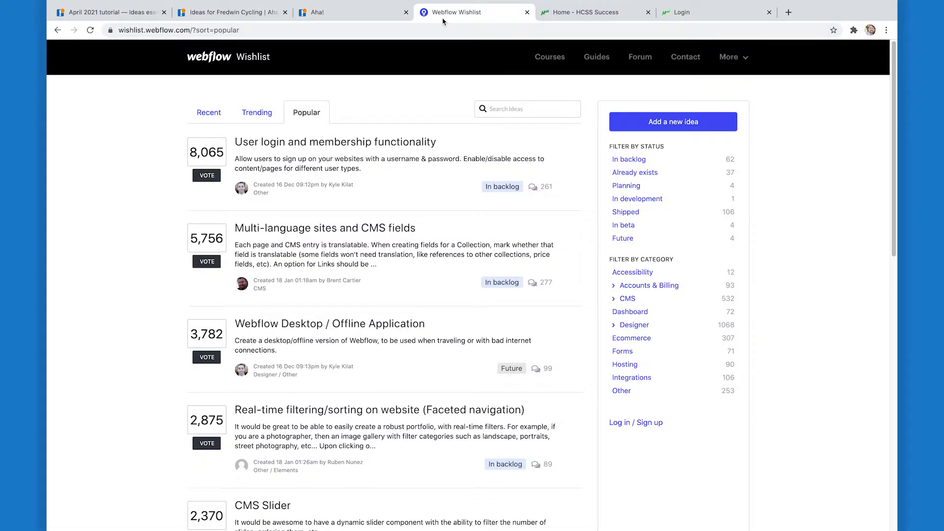
left_click(375, 16)
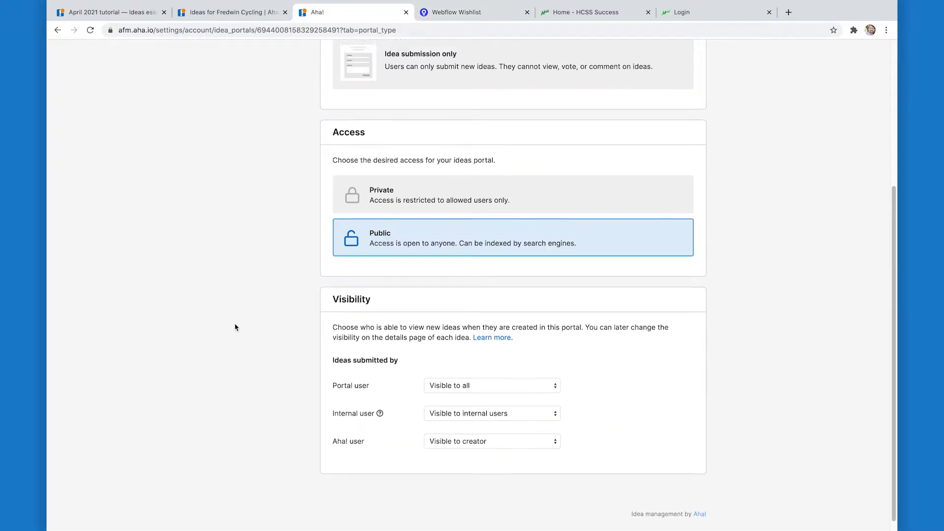
Step: Review the portal's general branding settings for color, logo and favicon, and show its custom branding settings
scroll(235, 328, "up", 5)
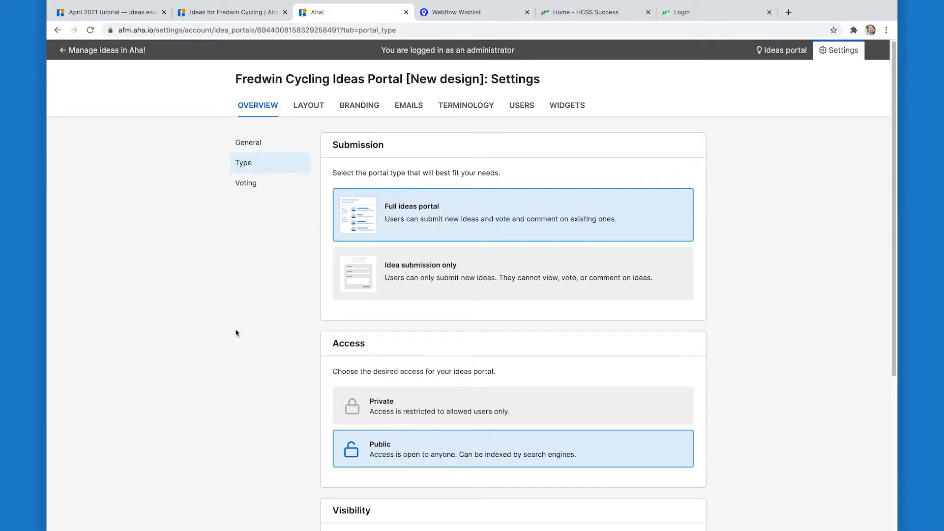
left_click(349, 108)
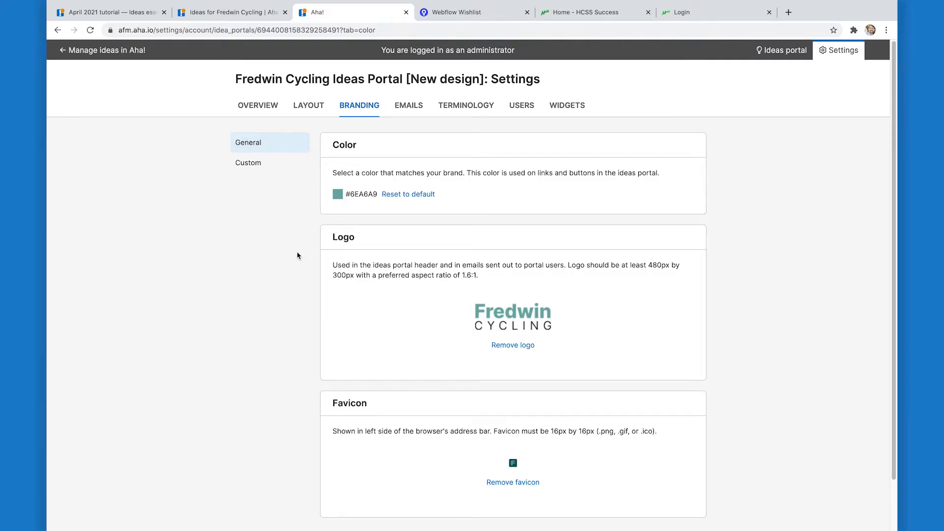
scroll(297, 255, "down", 2)
scroll(297, 255, "up", 2)
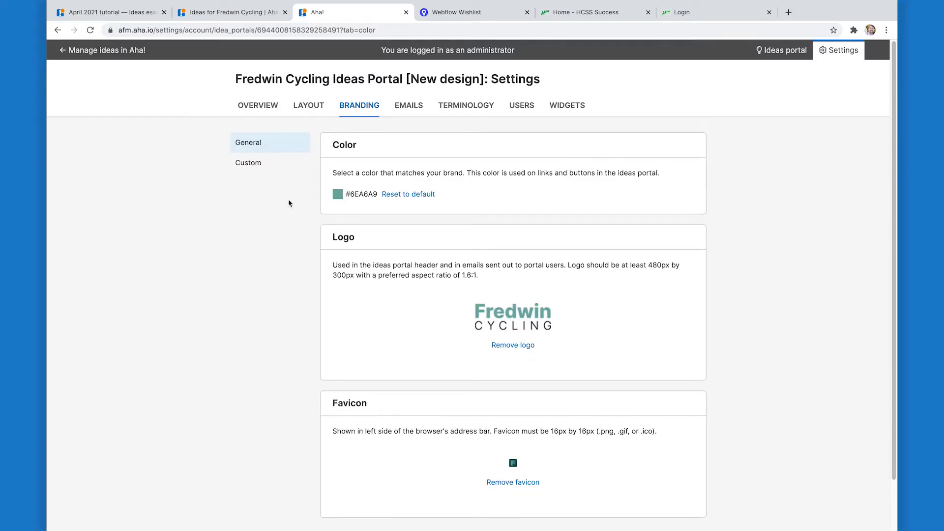
left_click(277, 169)
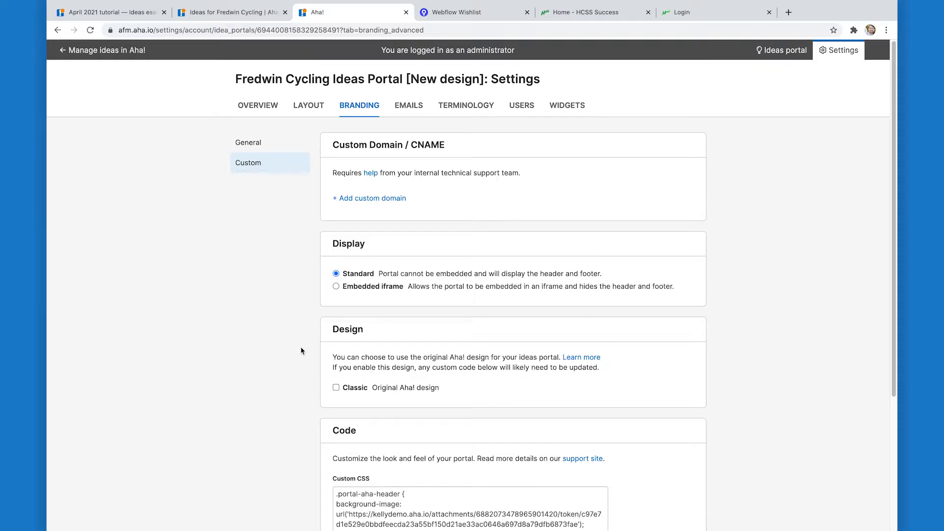
Step: Open the Fredwin Cycling [Old design] portal from the Ideas overview and compare it with the [New design] portal
left_click(241, 13)
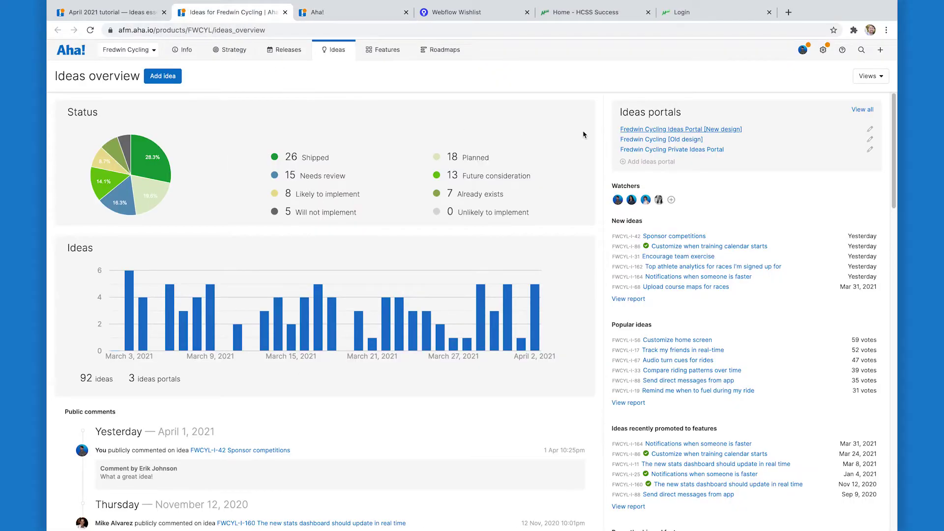
left_click(398, 13)
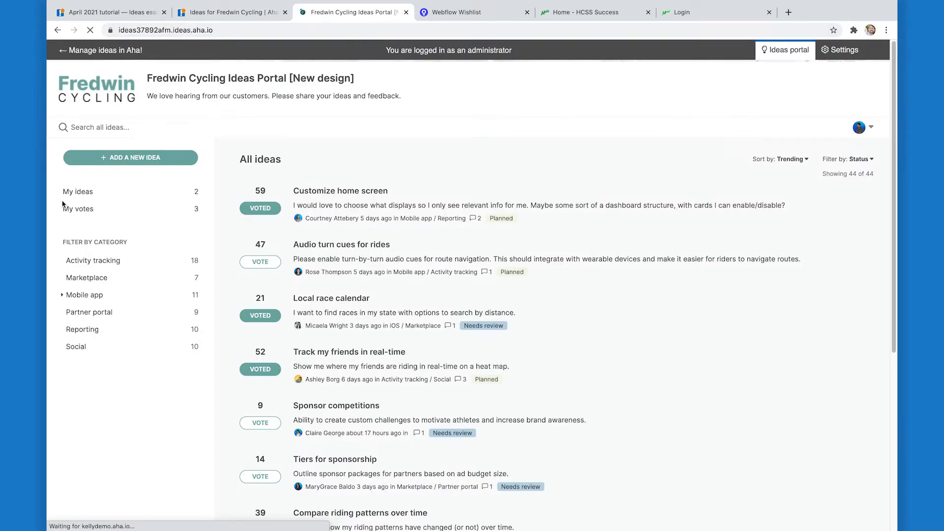
left_click(231, 12)
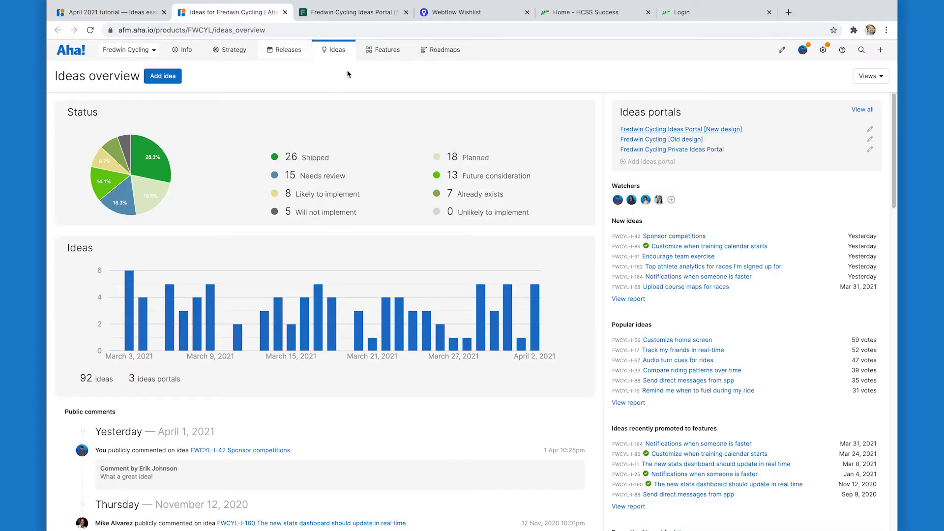
left_click(672, 140)
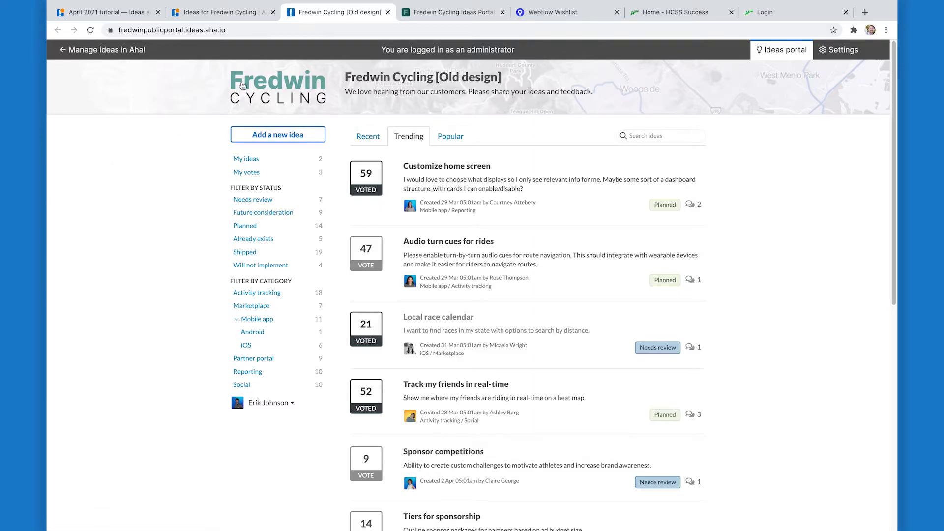
left_click(405, 16)
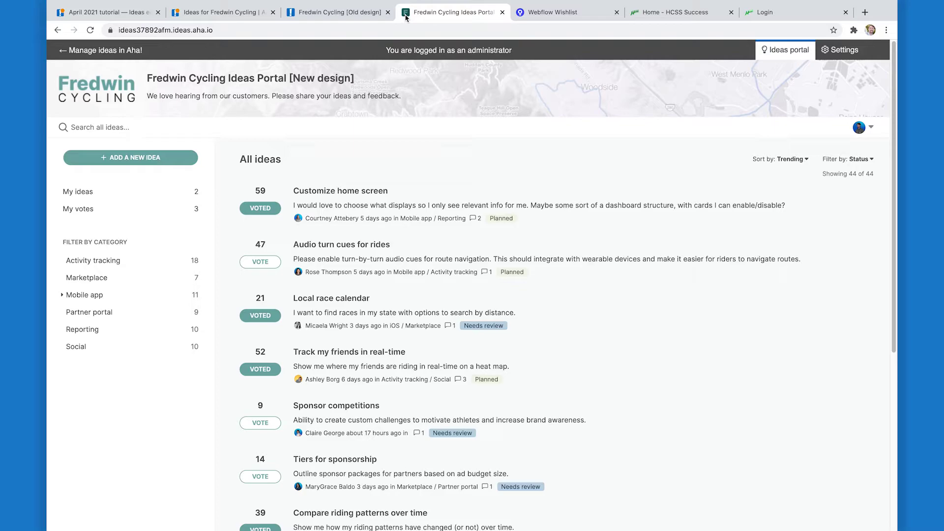
Step: Review the [New design] portal's custom branding settings for domain, display, design and custom code
left_click(837, 56)
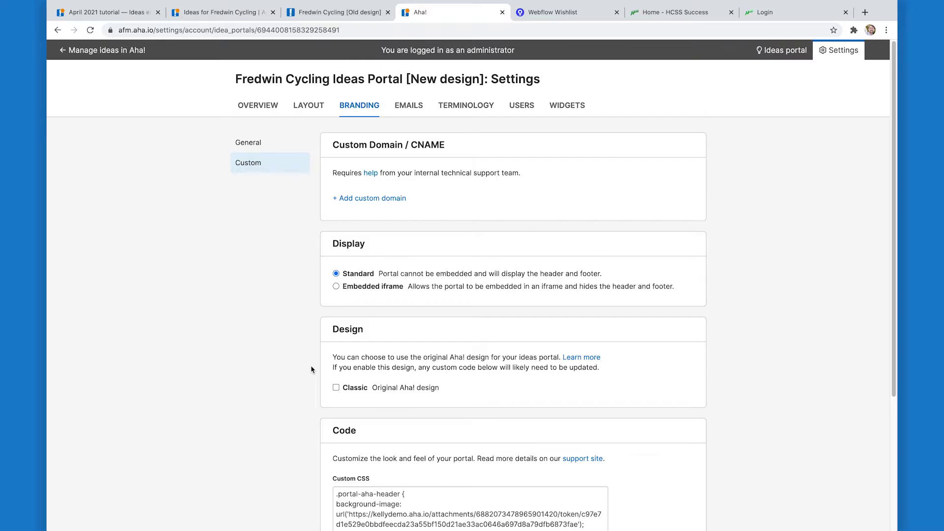
scroll(311, 369, "down", 4)
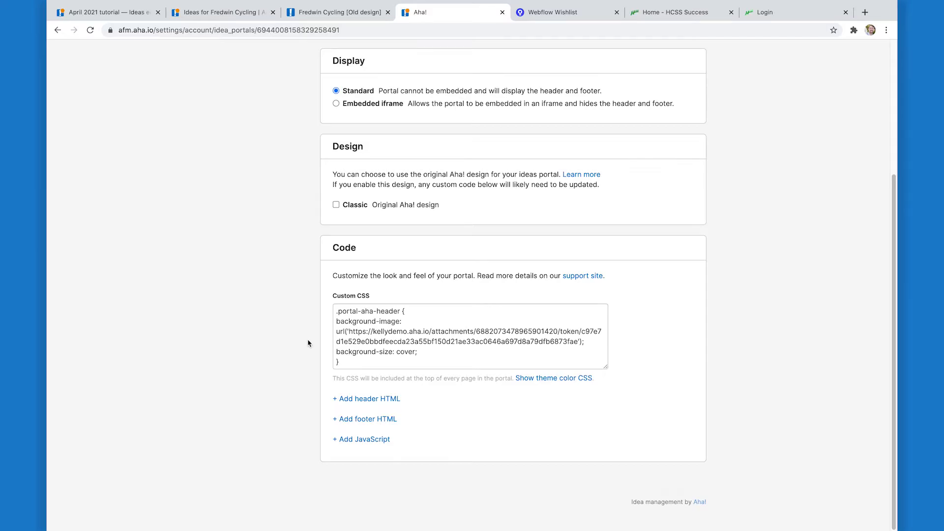
scroll(308, 342, "up", 5)
Step: Check the portal's general terminology settings, and return to the [New design] portal with the [Old design] page closed
left_click(485, 108)
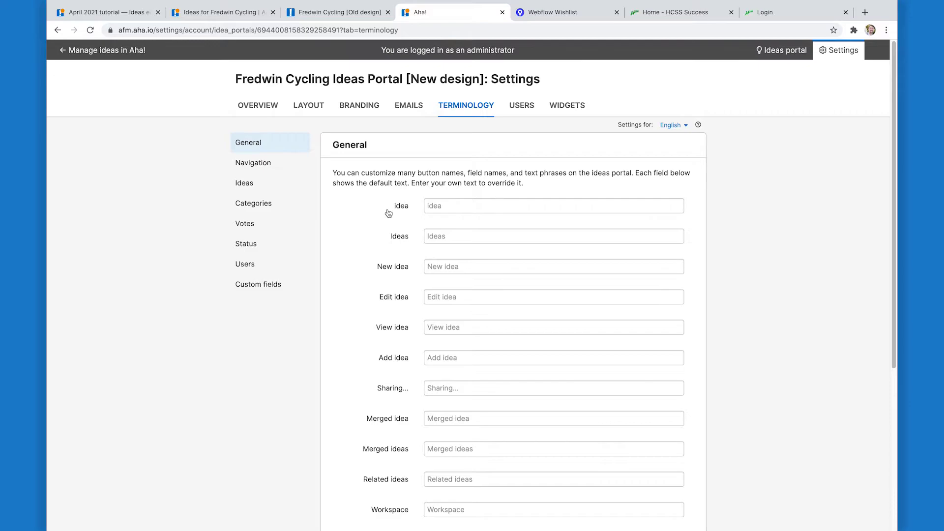
left_click(765, 51)
left_click(388, 12)
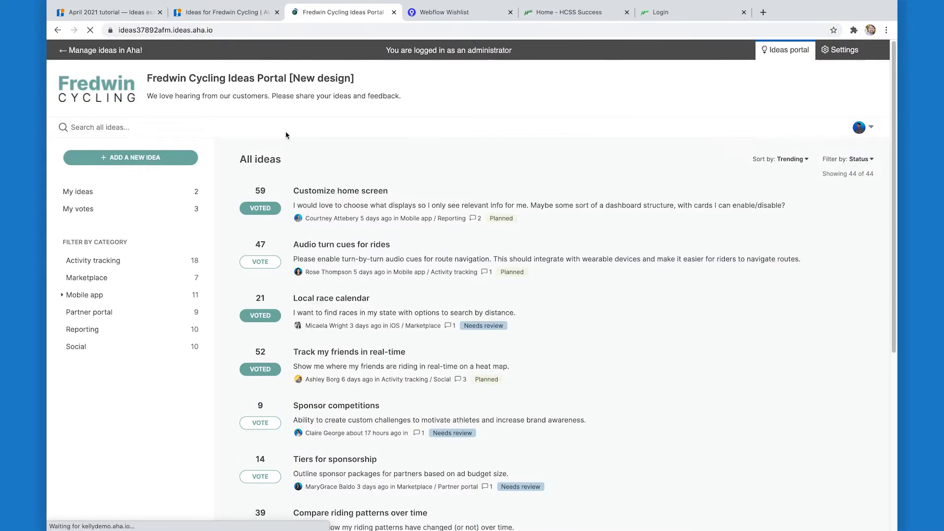
Step: View the Webflow Wishlist and HCSS login pages, and return to the Fredwin Cycling [New design] portal
left_click(489, 16)
left_click(684, 15)
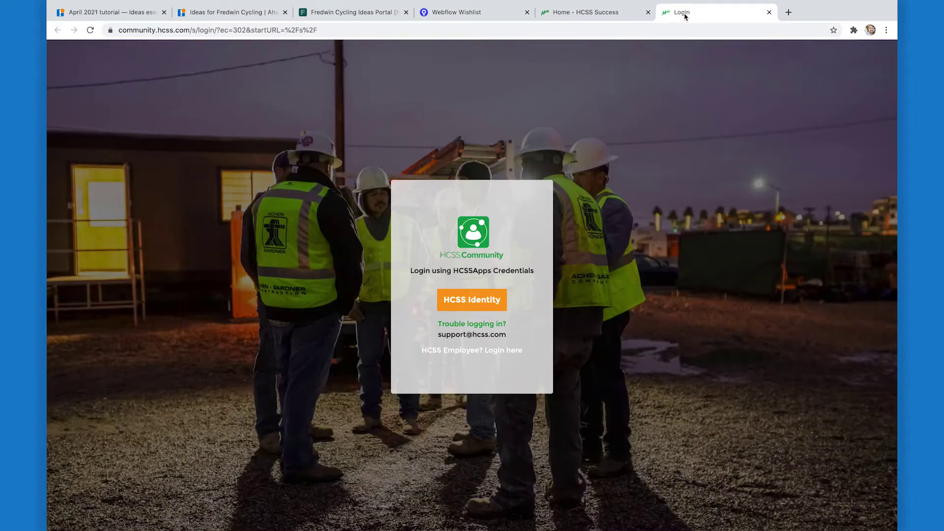
left_click(333, 13)
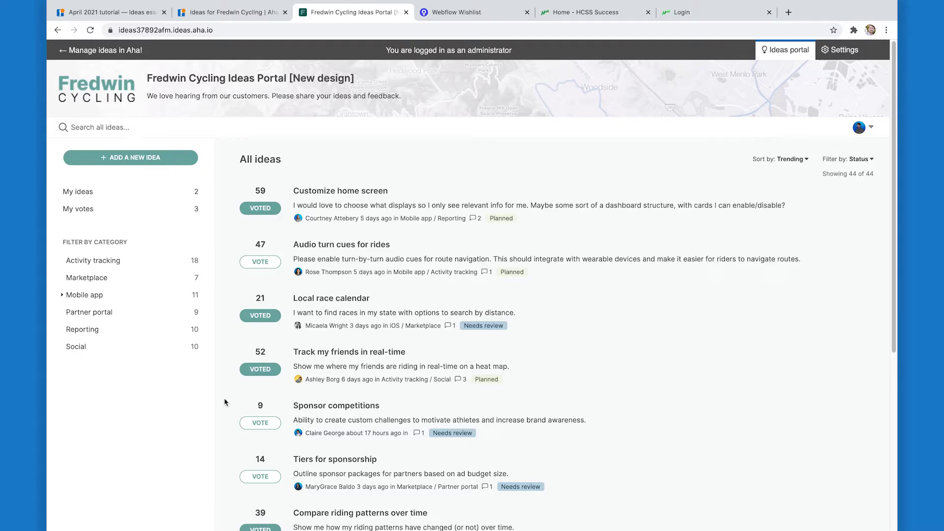
Step: Browse the ideas listed in the [New design] portal and open its form for adding a new idea
scroll(235, 305, "down", 3)
scroll(224, 384, "up", 3)
left_click(130, 161)
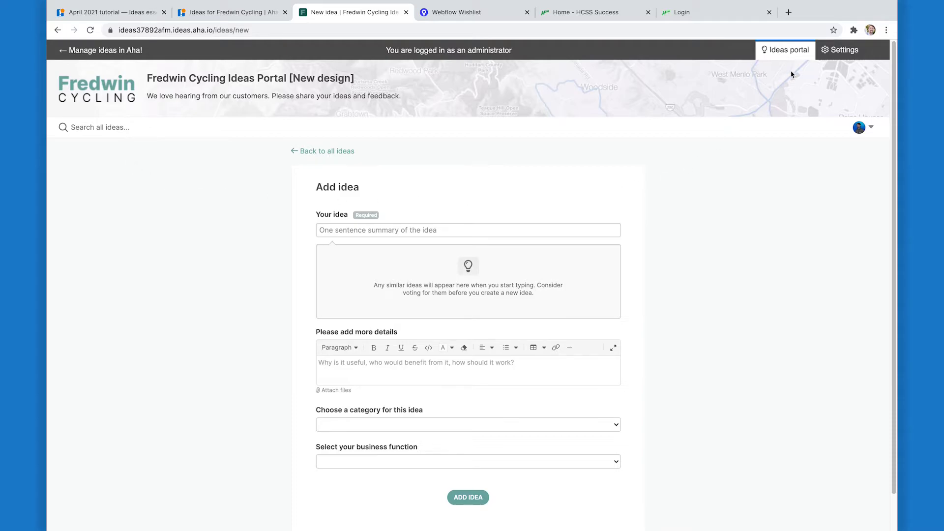
Step: Review the [New design] portal's general overview settings for title, URL, workspaces and language, including the enabled languages choices
left_click(840, 52)
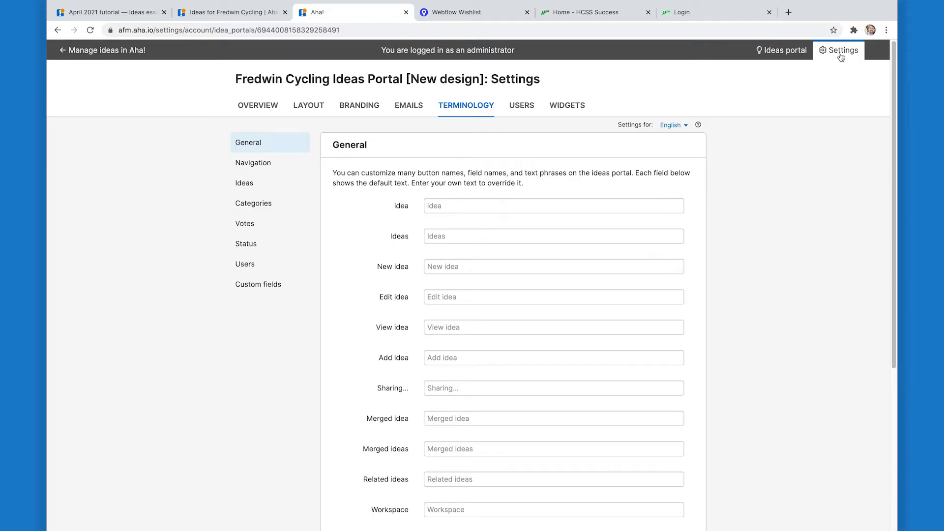
left_click(272, 104)
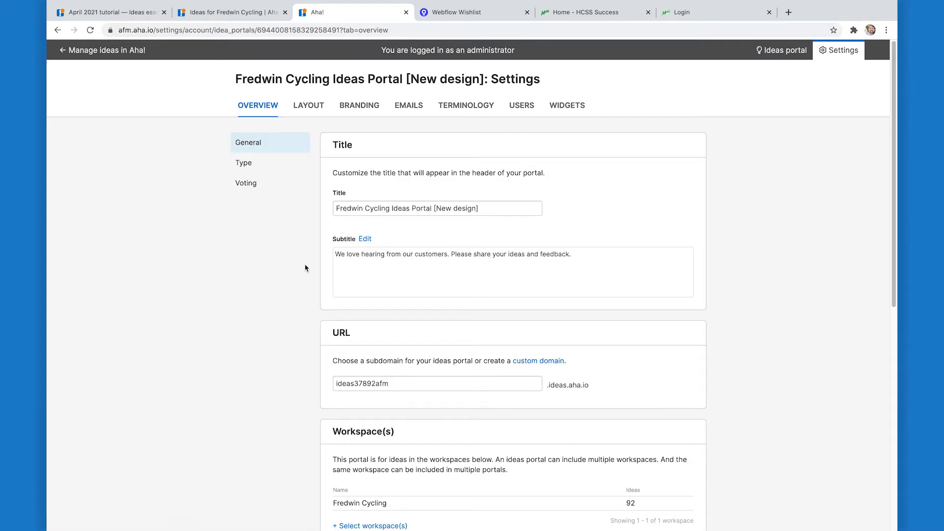
scroll(305, 268, "down", 7)
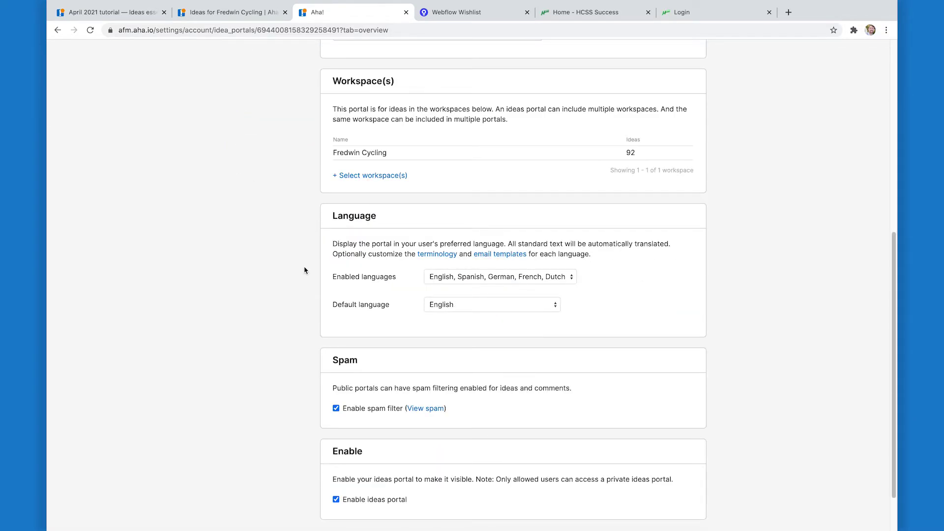
scroll(304, 270, "down", 1)
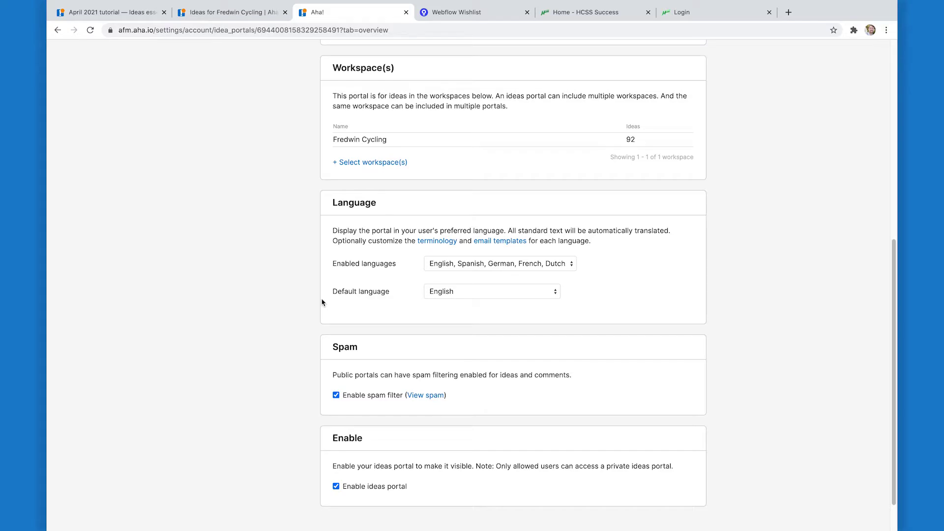
left_click(453, 269)
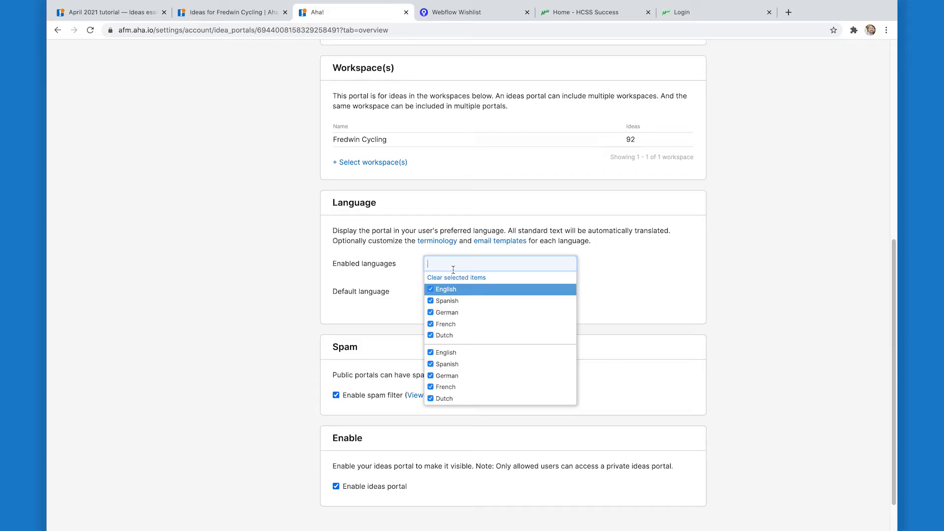
left_click(332, 251)
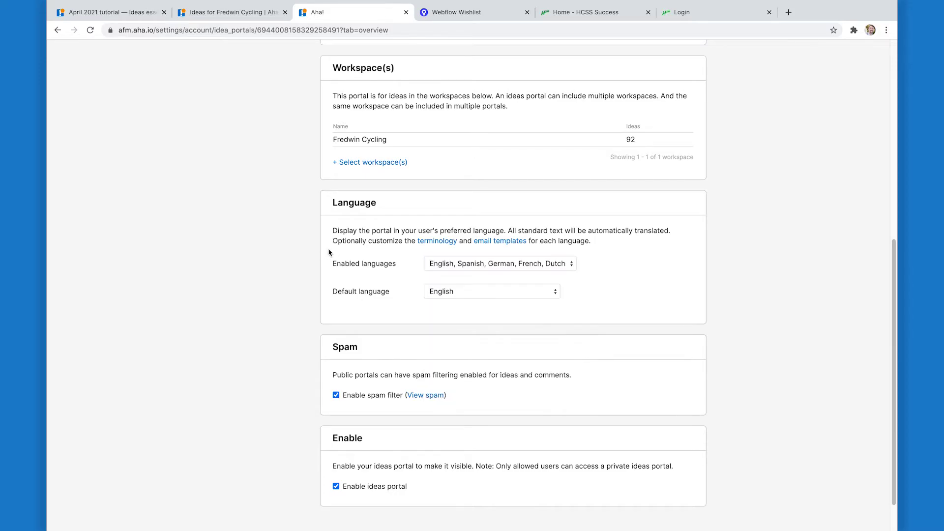
scroll(332, 252, "up", 5)
scroll(505, 126, "up", 2)
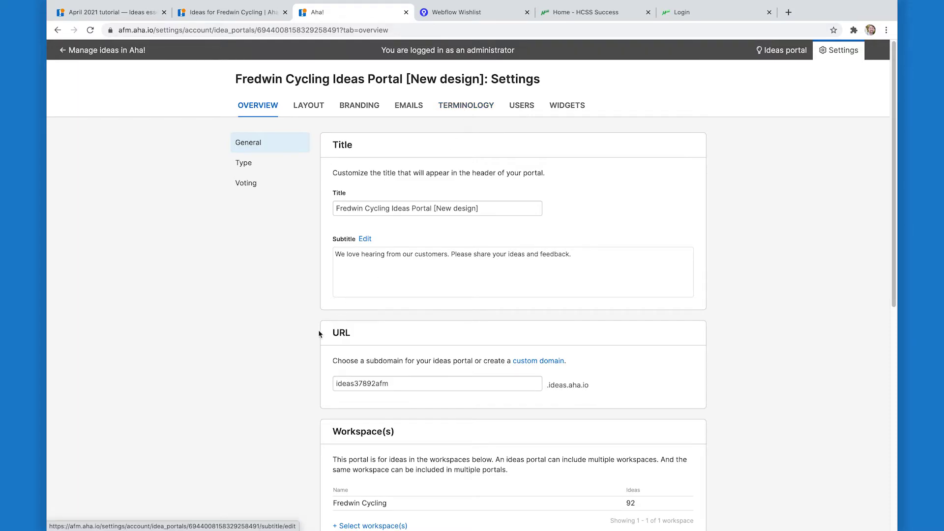
scroll(304, 373, "down", 5)
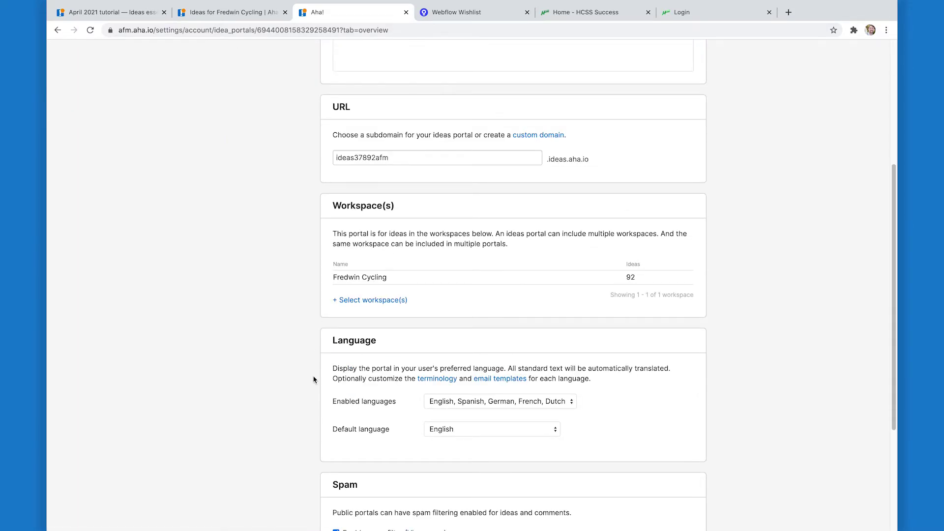
scroll(313, 379, "up", 5)
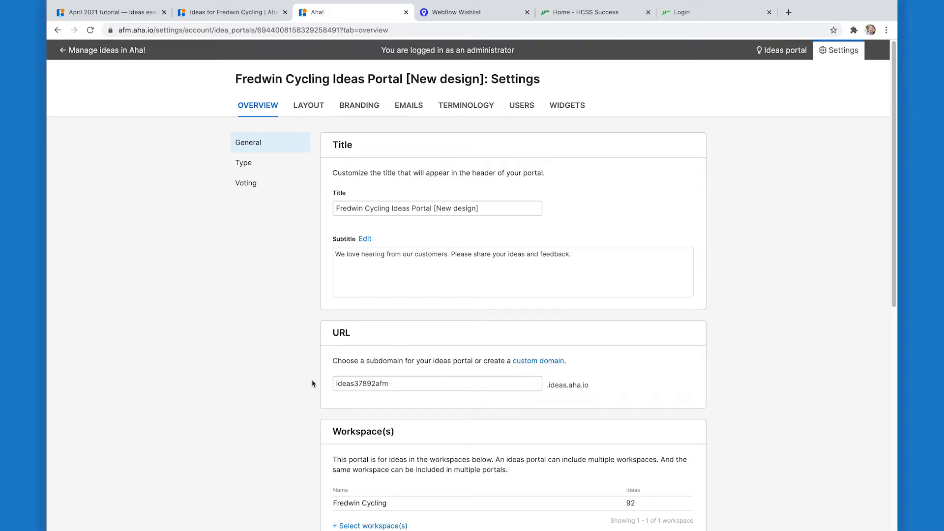
Step: Show the portal's form layout settings, and open the portal's add-idea form in a separate browser tab
left_click(308, 117)
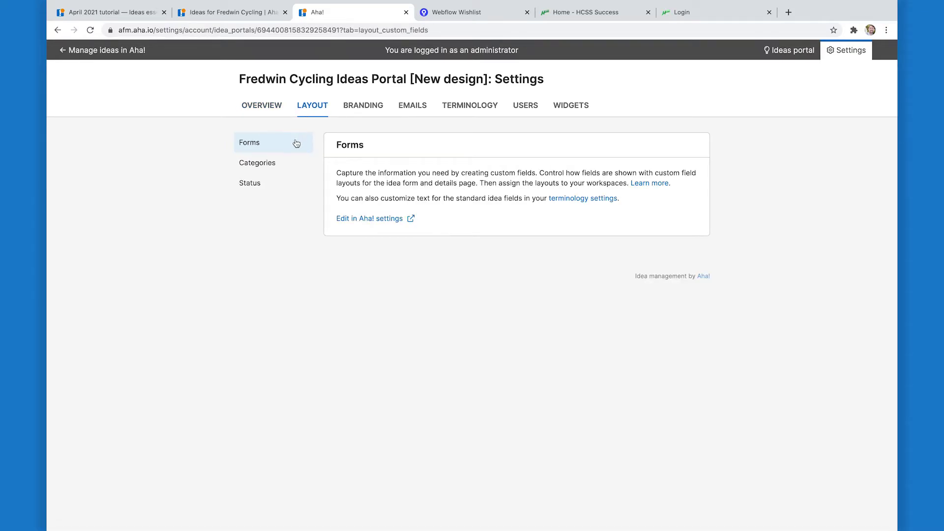
left_click(776, 57)
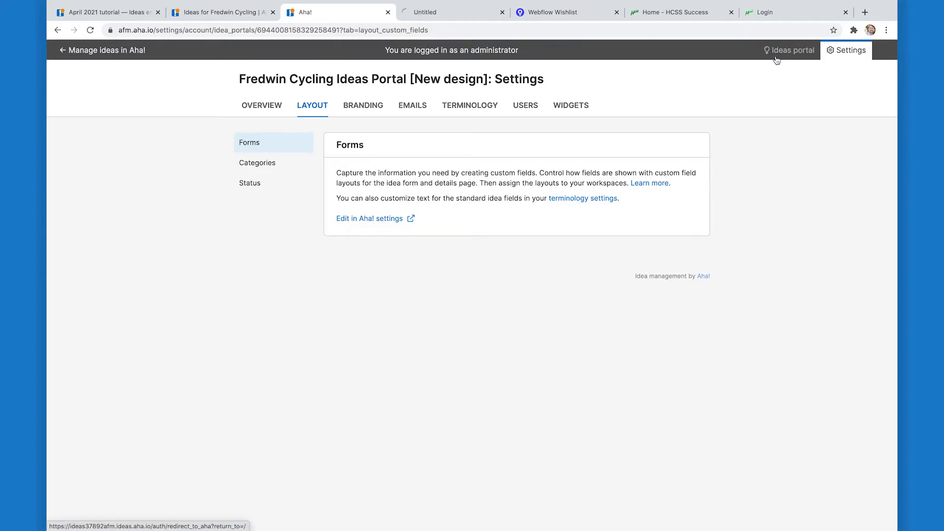
left_click(425, 18)
left_click(116, 157)
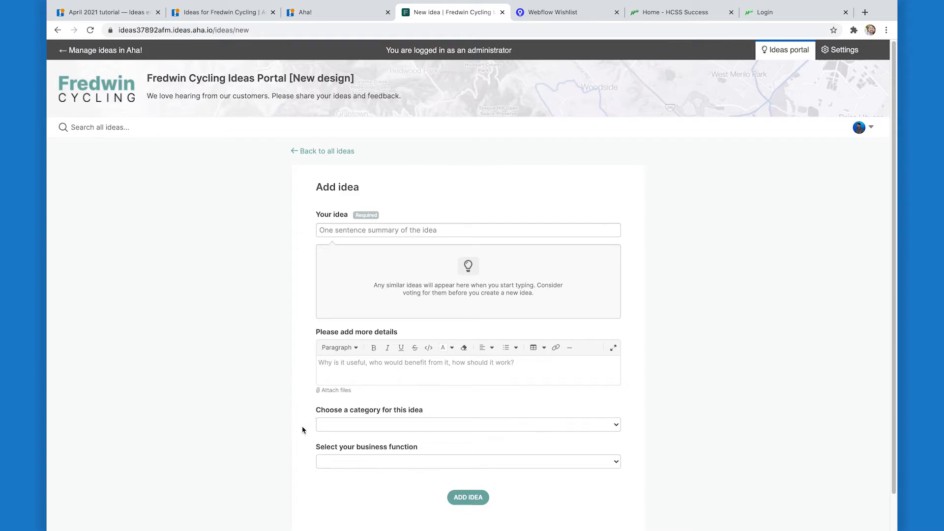
Step: Inspect the business function and category choices on the add-idea form without selecting any
left_click(336, 462)
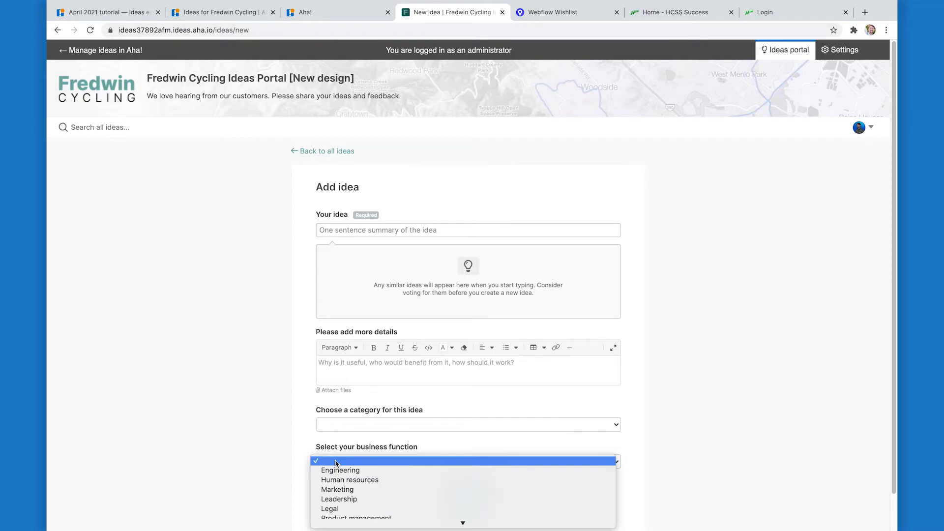
left_click(302, 442)
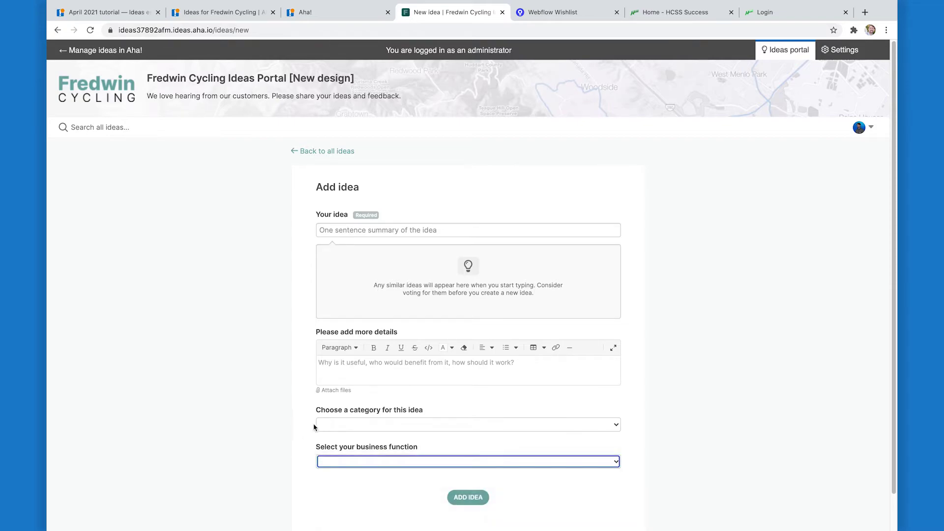
left_click(319, 426)
left_click(311, 411)
left_click(311, 411)
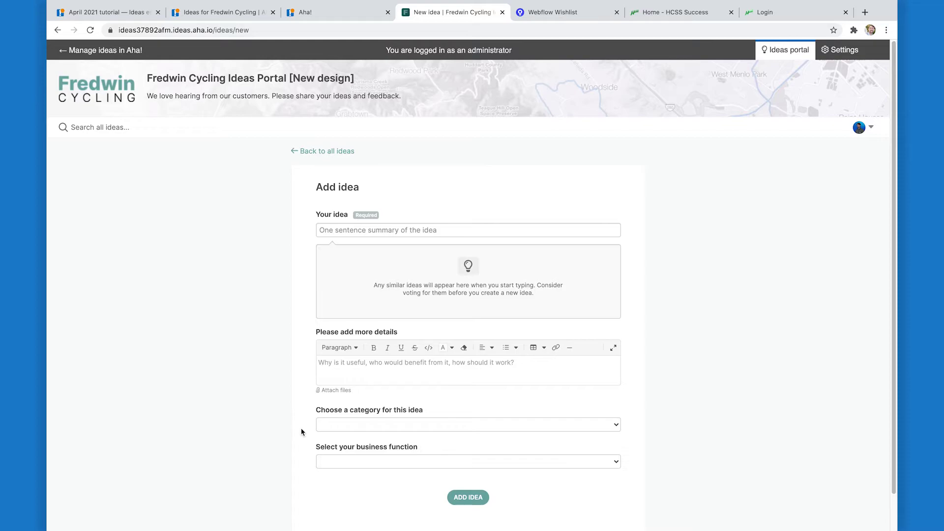
Step: Try the Mobile app and Reporting categories on the add-idea form
left_click(349, 429)
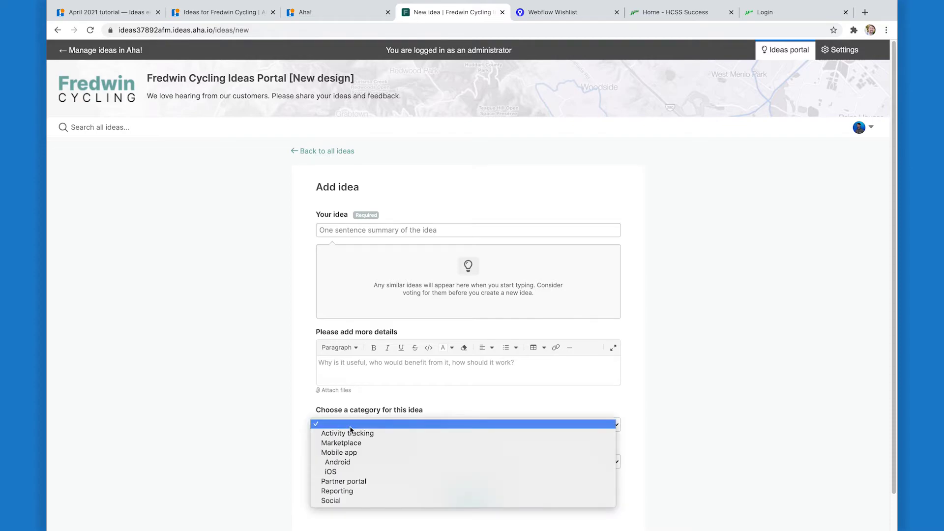
left_click(339, 452)
left_click(288, 448)
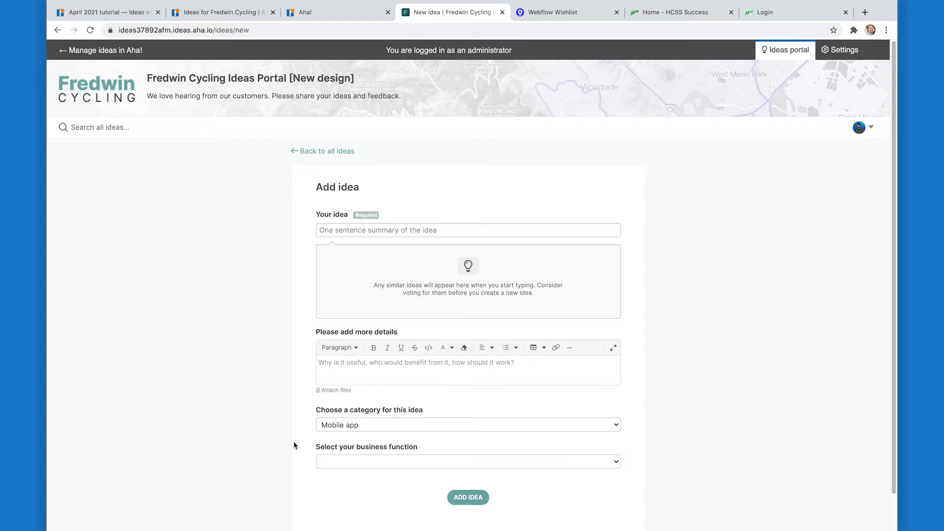
left_click(319, 425)
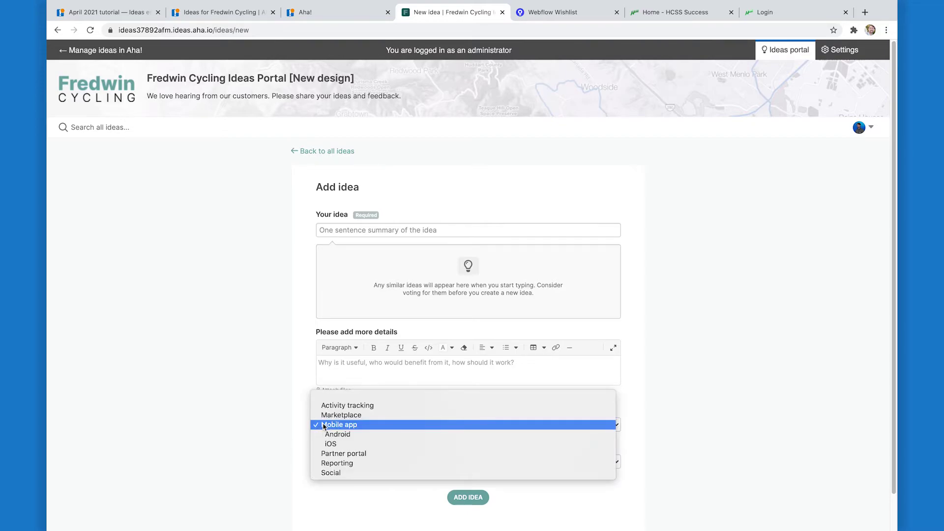
left_click(317, 464)
left_click(302, 431)
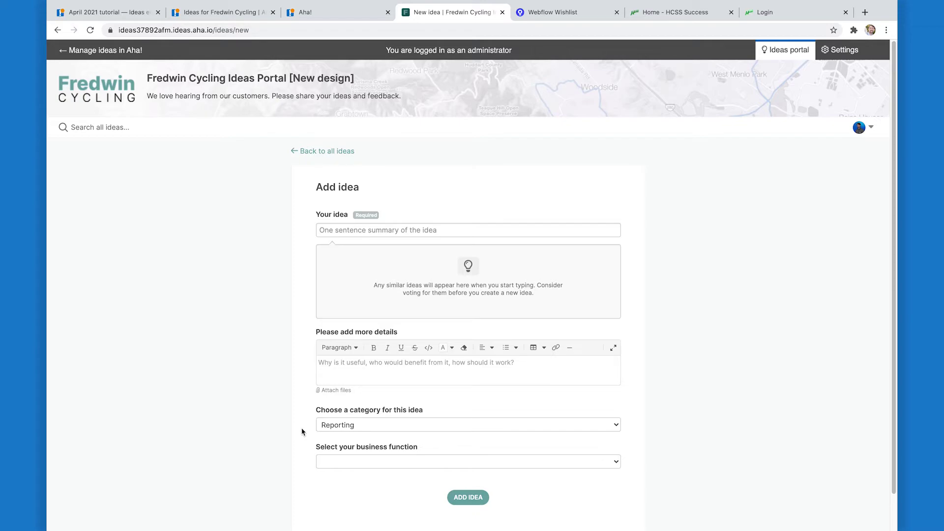
left_click(301, 431)
Step: Show the portal's category layout settings, and expand the Mobile app category in the portal's idea filter
left_click(335, 13)
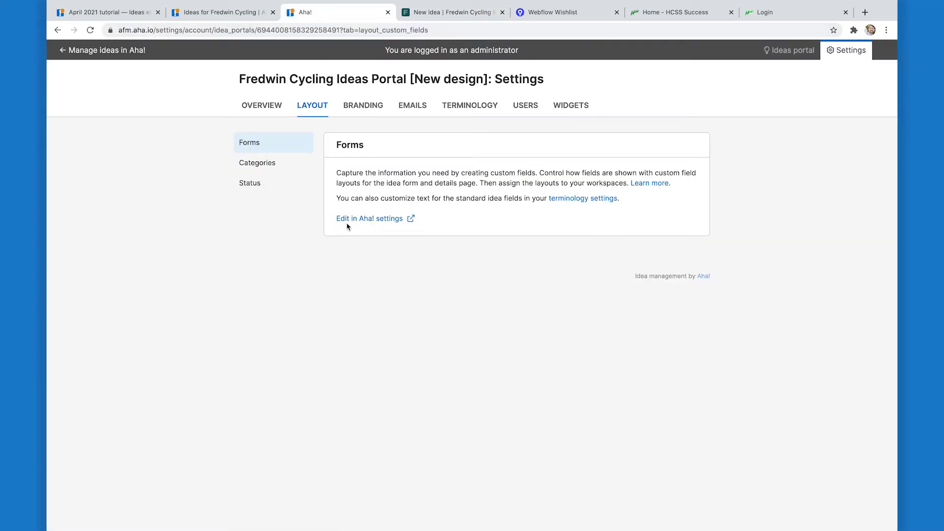
left_click(272, 166)
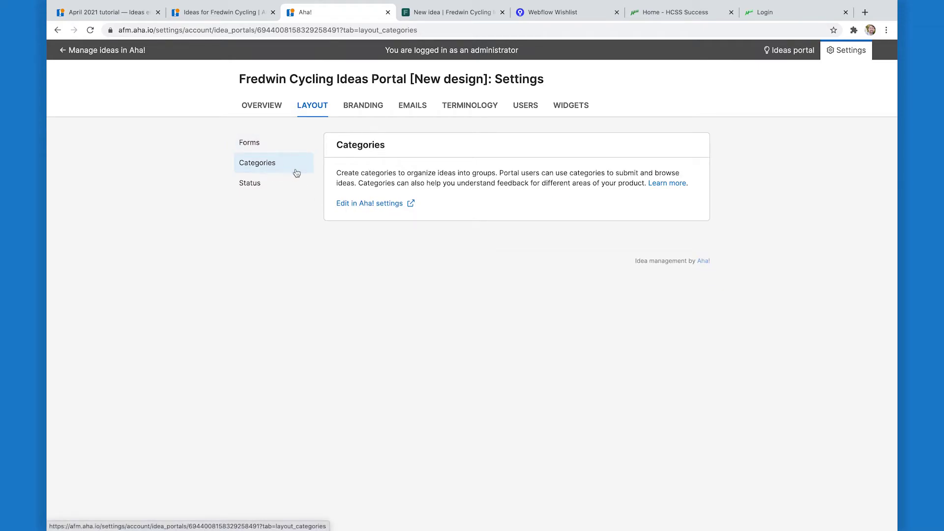
left_click(457, 12)
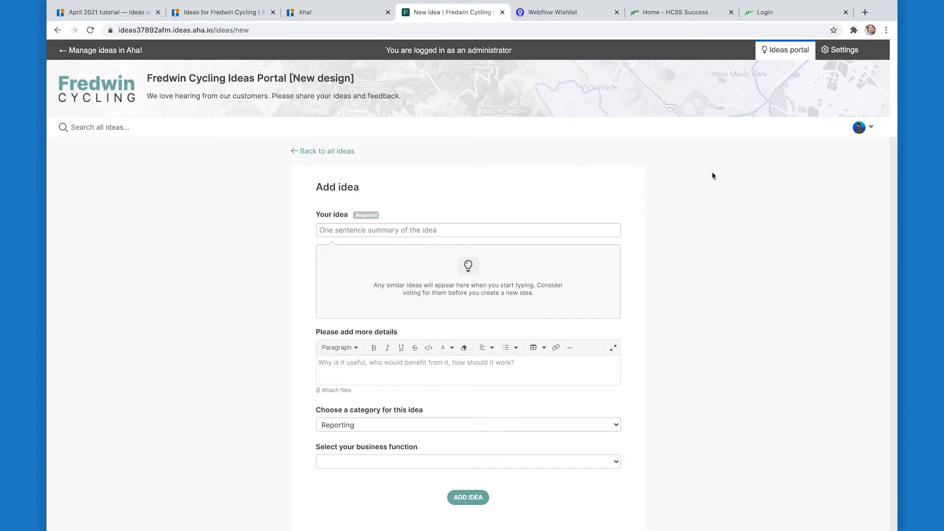
left_click(766, 50)
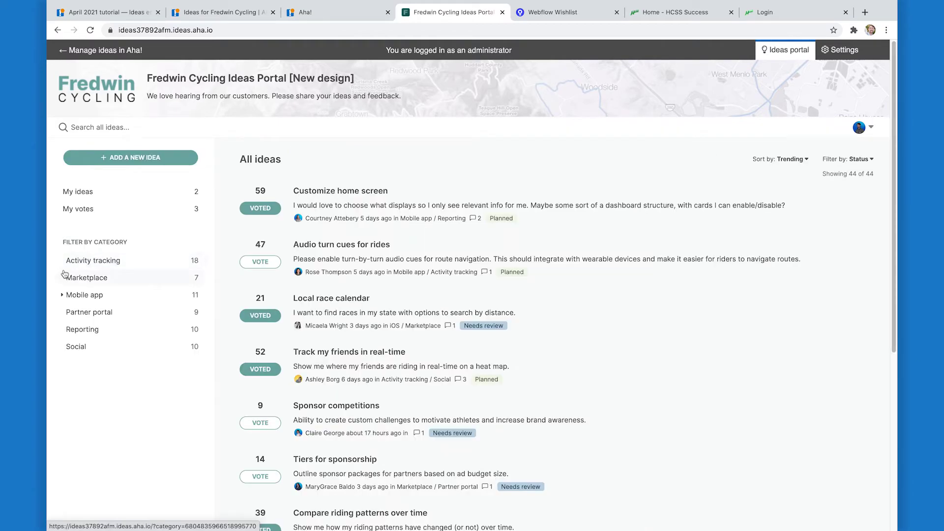
left_click(61, 295)
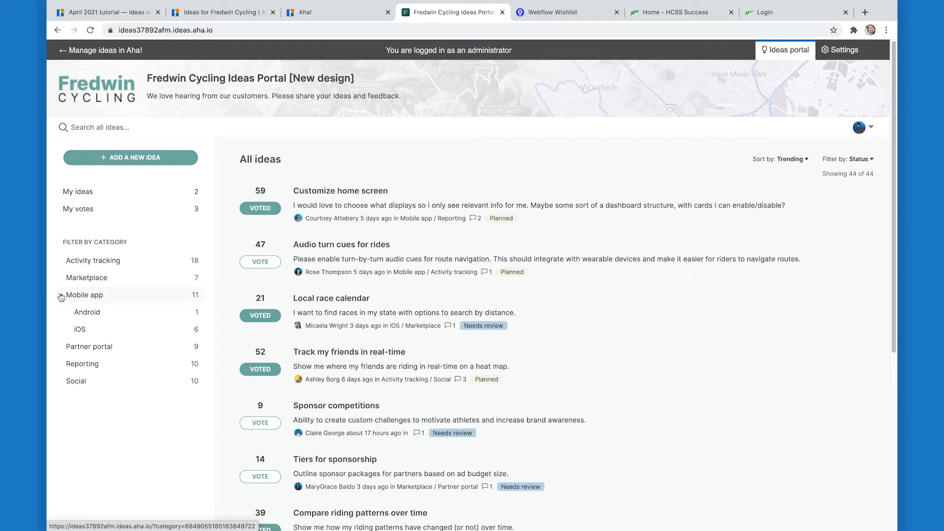
Step: Compare the Fredwin Cycling workspace's Ideas overview with the portal's idea list, ending on the overview
left_click(207, 15)
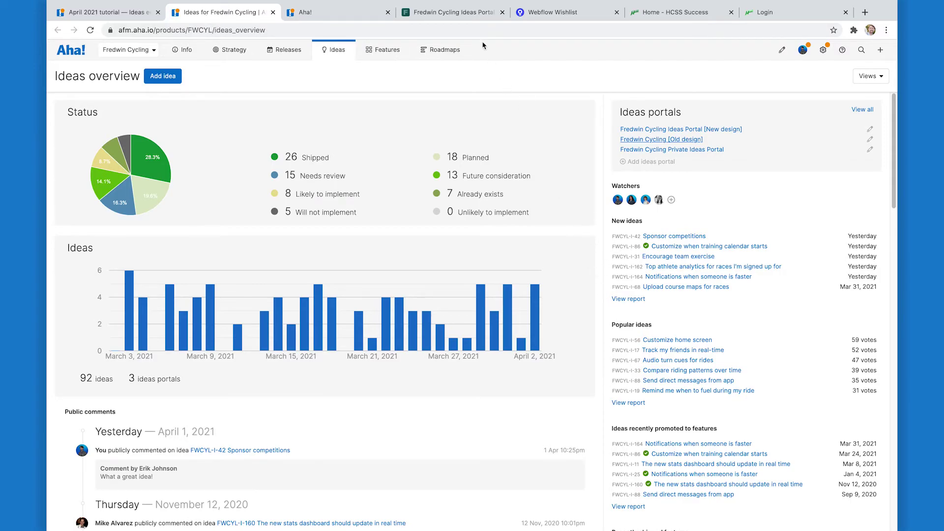
left_click(445, 11)
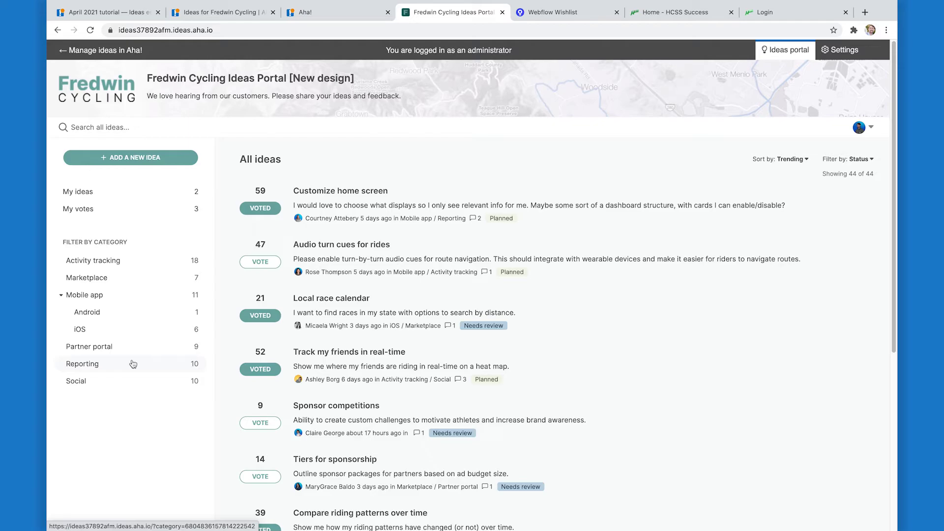
left_click(226, 13)
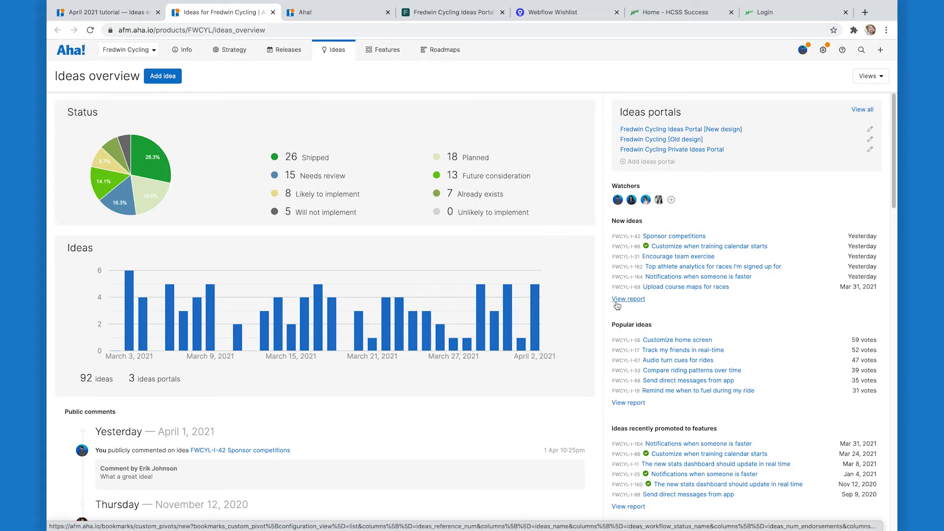
Step: Open the Sponsor competitions idea from the new ideas and assign it to the Partner portal category
left_click(666, 237)
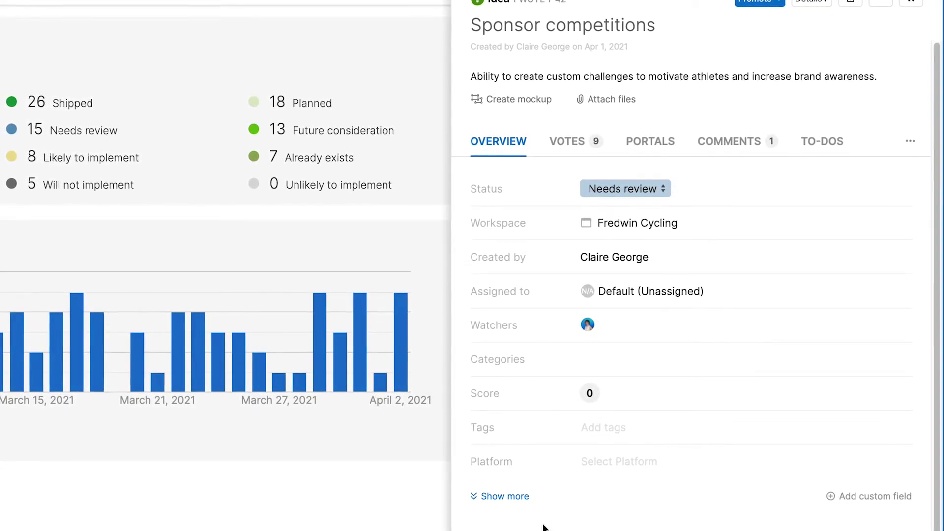
left_click(591, 376)
left_click(589, 359)
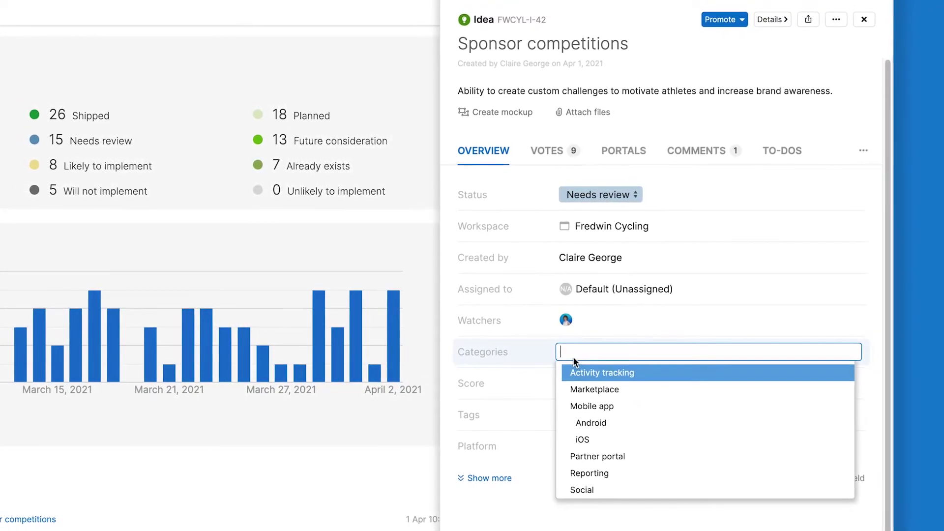
left_click(581, 455)
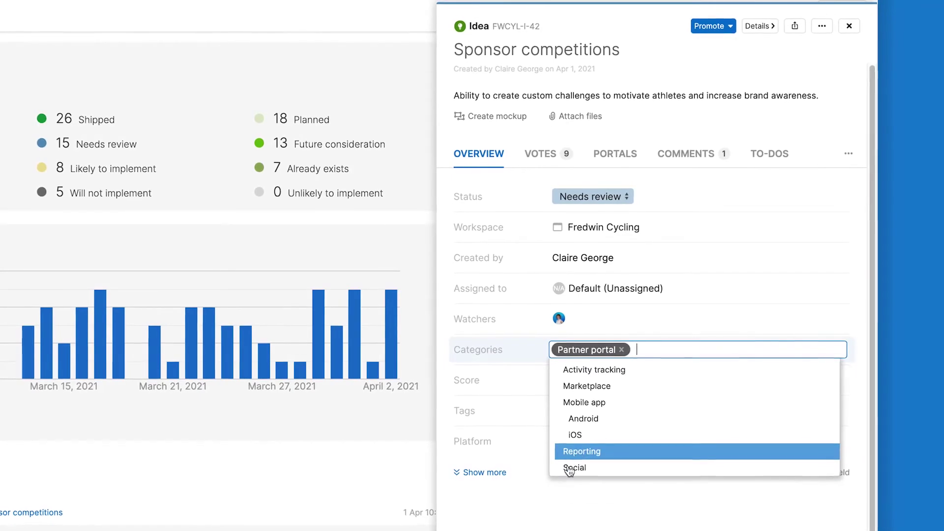
key("Escape")
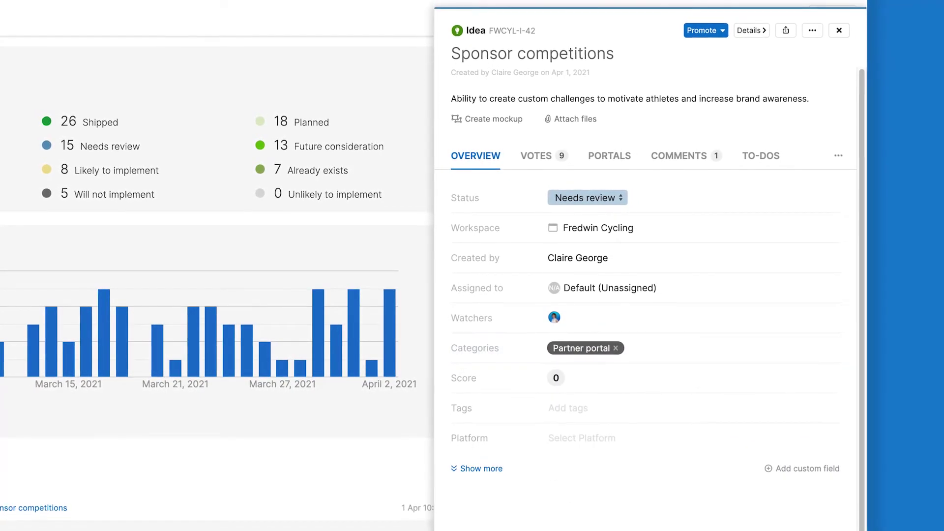
Step: Score the Sponsor competitions idea with Impact 69 and Effort 30, and save the updated score
left_click(555, 377)
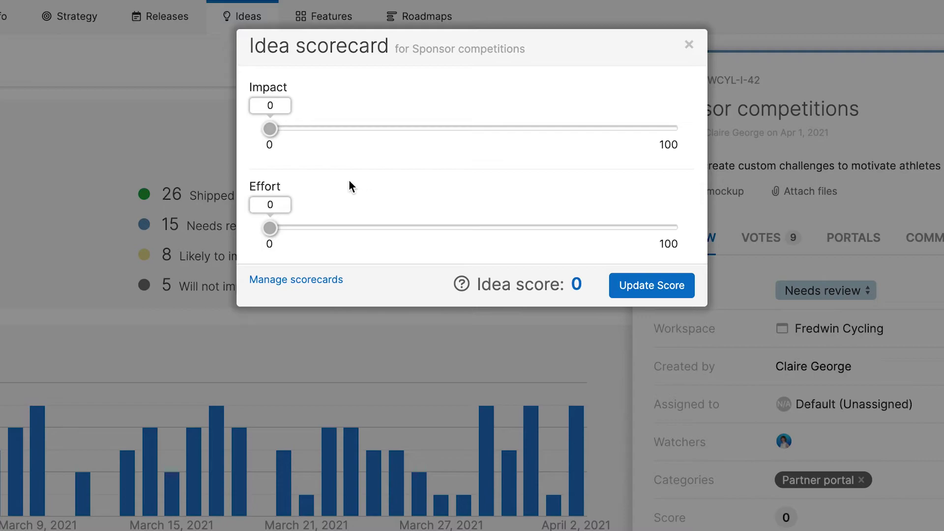
left_click_drag(270, 130, 552, 126)
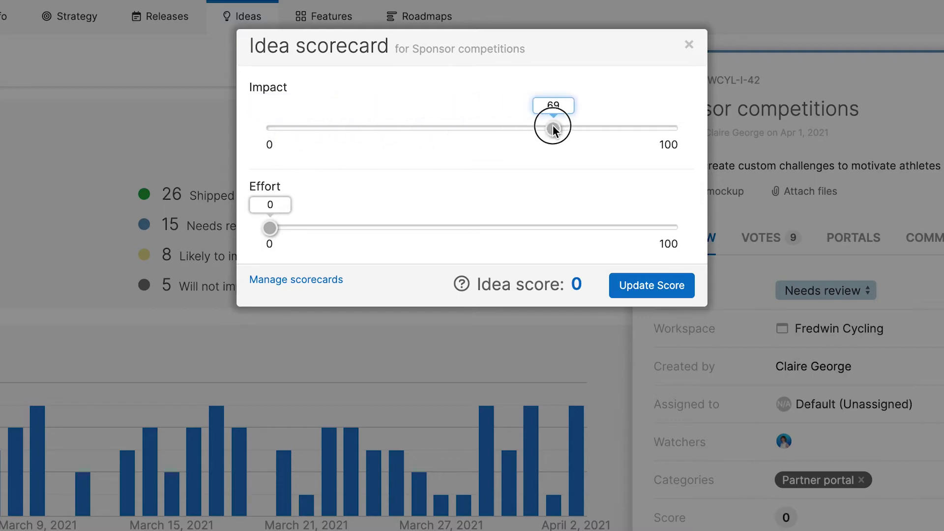
left_click_drag(270, 228, 392, 228)
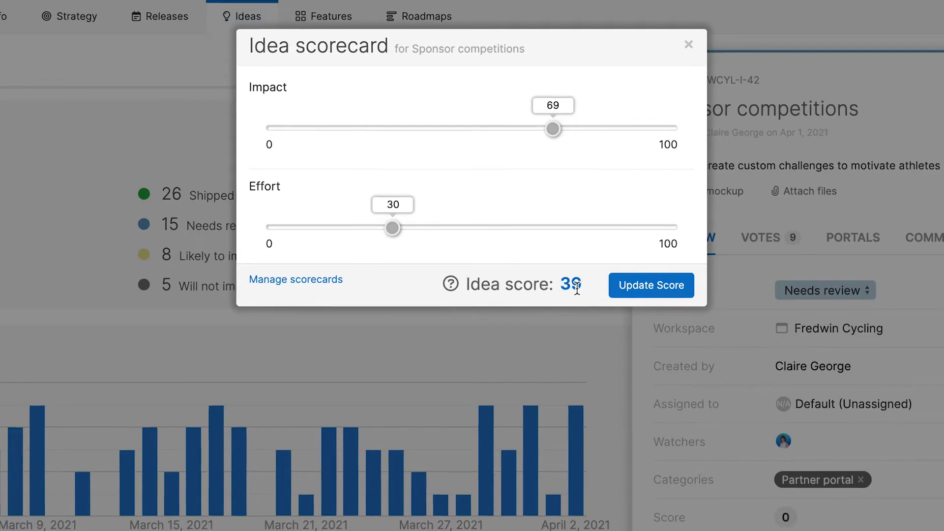
left_click(651, 285)
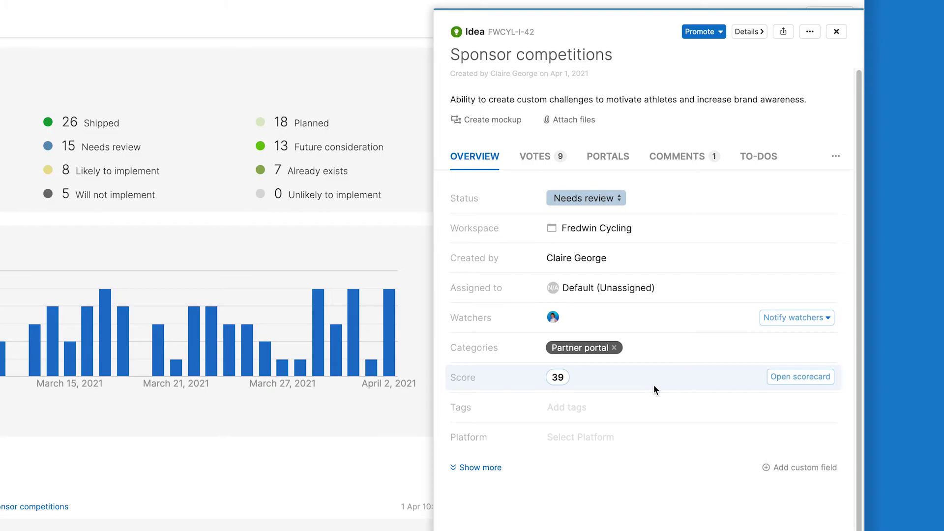
Step: Review the Sponsor competitions idea's votes, private and public comments, and portal visibility
left_click(523, 159)
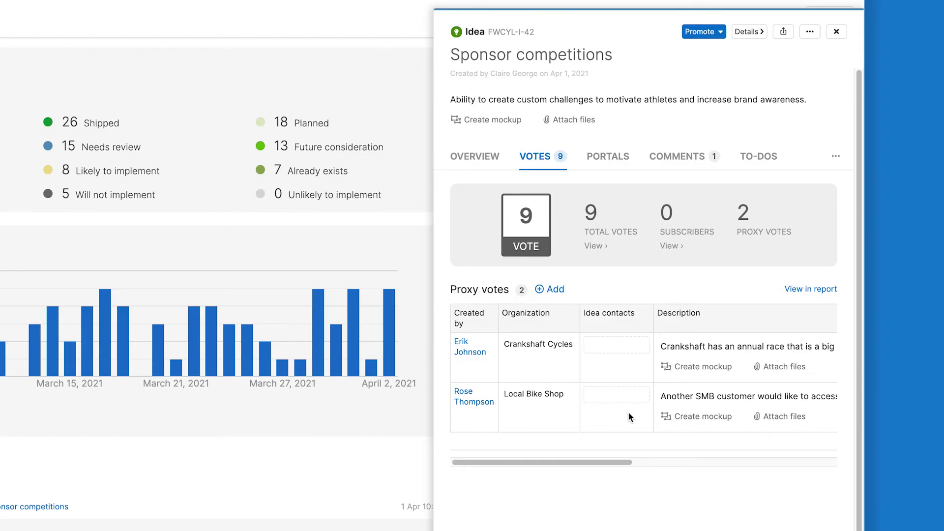
left_click(668, 157)
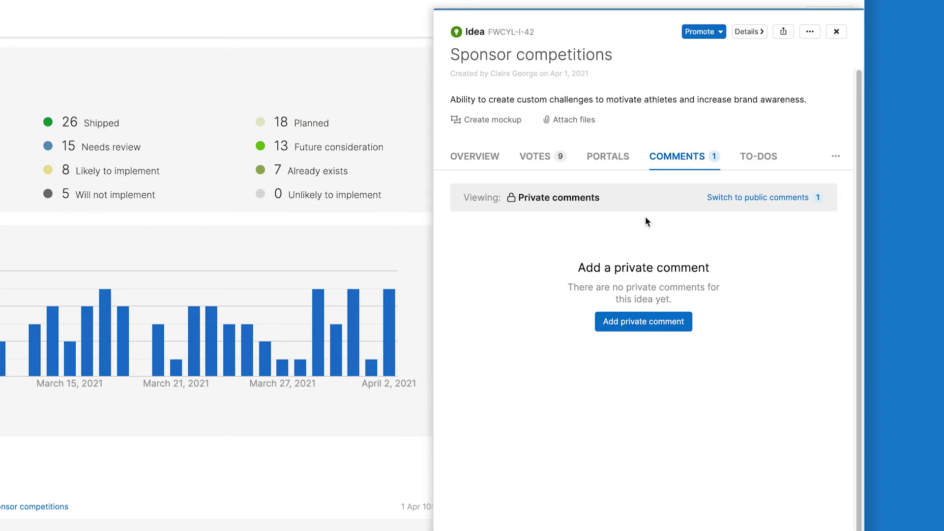
left_click(622, 322)
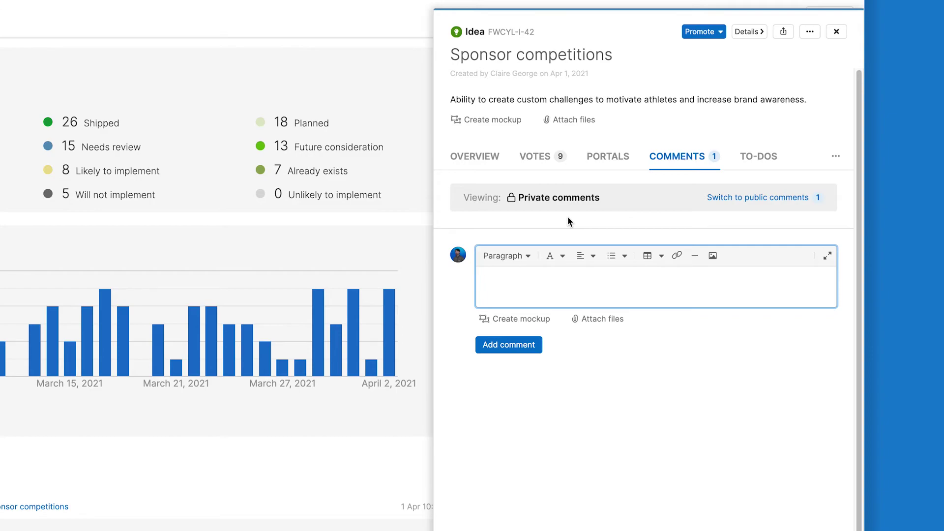
left_click(750, 199)
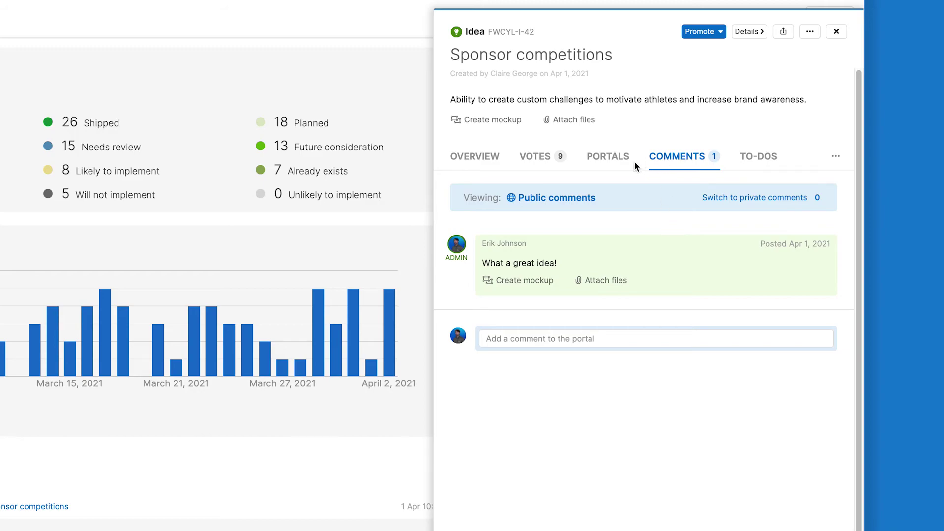
left_click(622, 167)
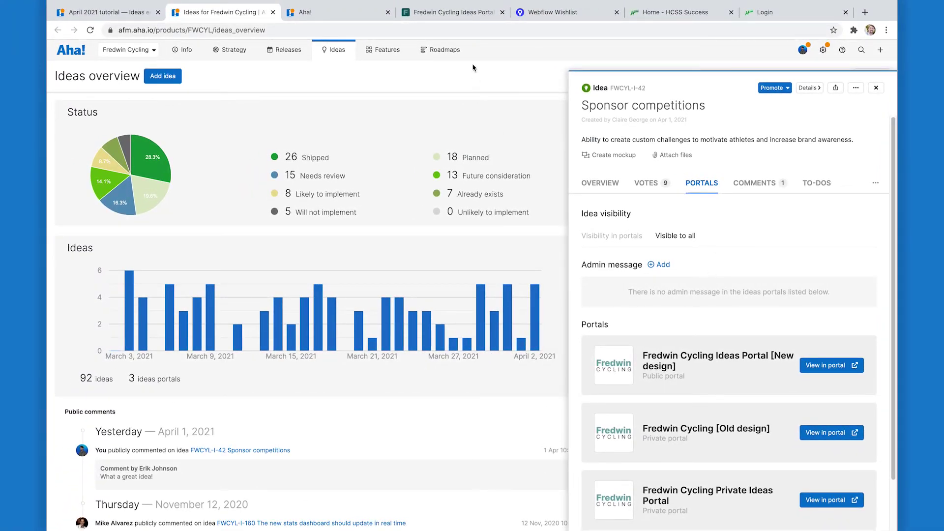
Step: Show the email templates in the Fredwin Cycling Ideas Portal settings, focusing on the invitation message body
left_click(446, 13)
left_click(846, 50)
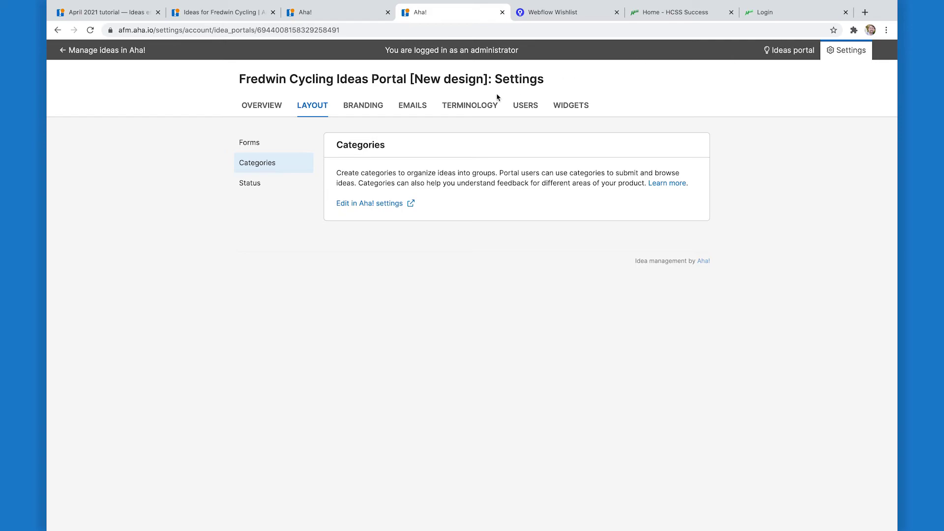
left_click(417, 111)
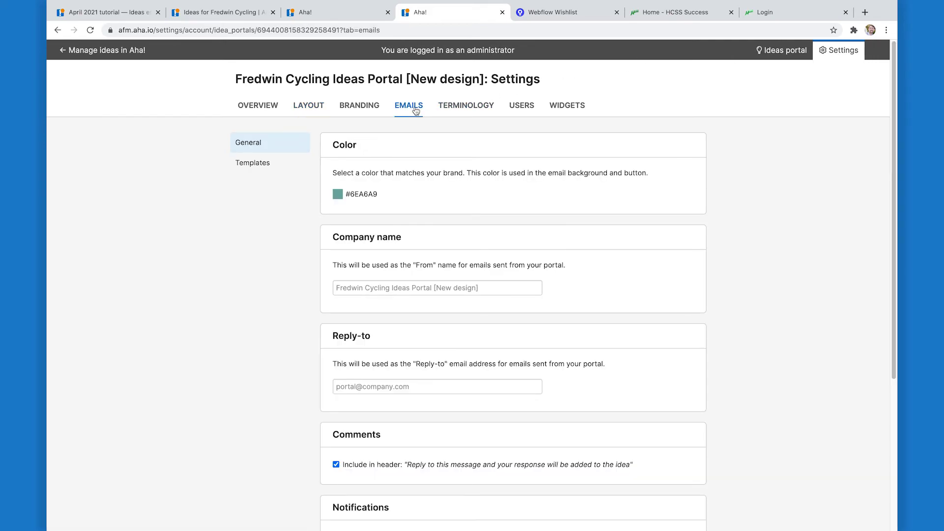
left_click(268, 165)
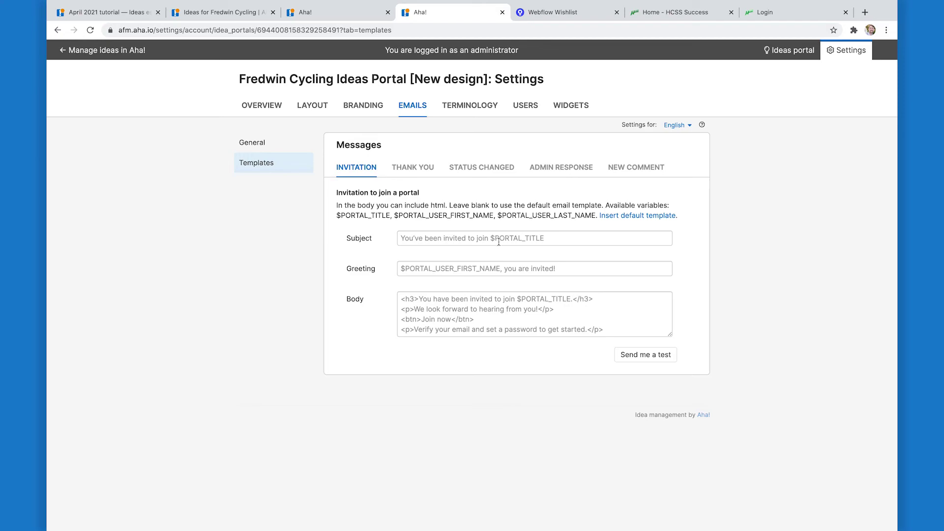
left_click(405, 298)
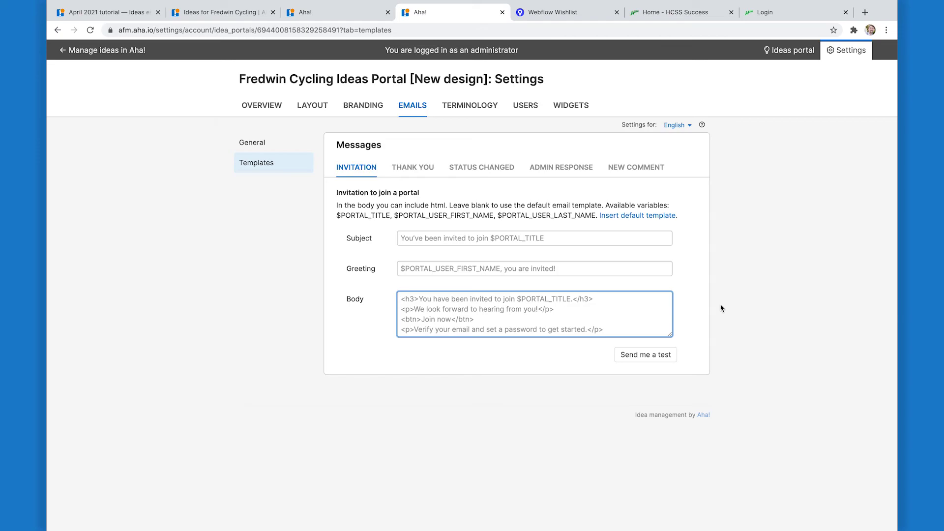
Step: Return to the Sponsor competitions idea in the workspace, promote it to a feature, and dismiss the notification
left_click(329, 17)
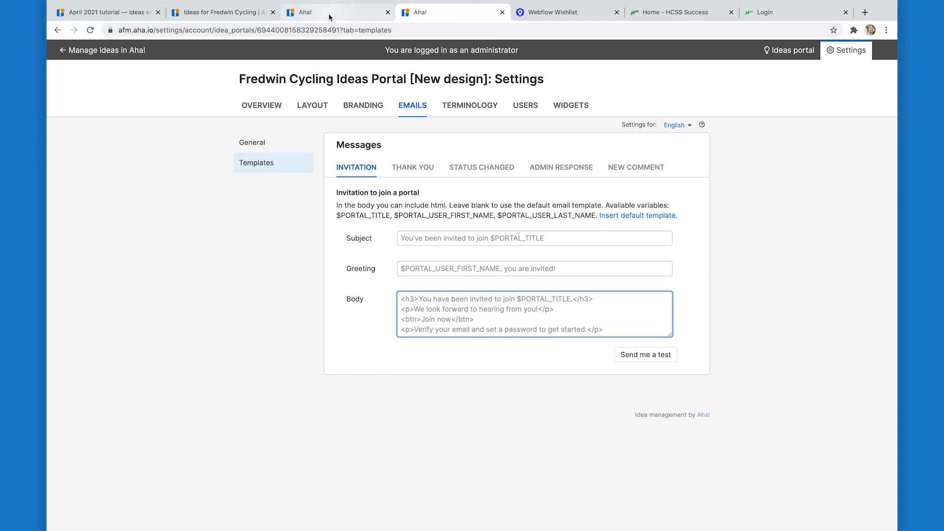
left_click(229, 11)
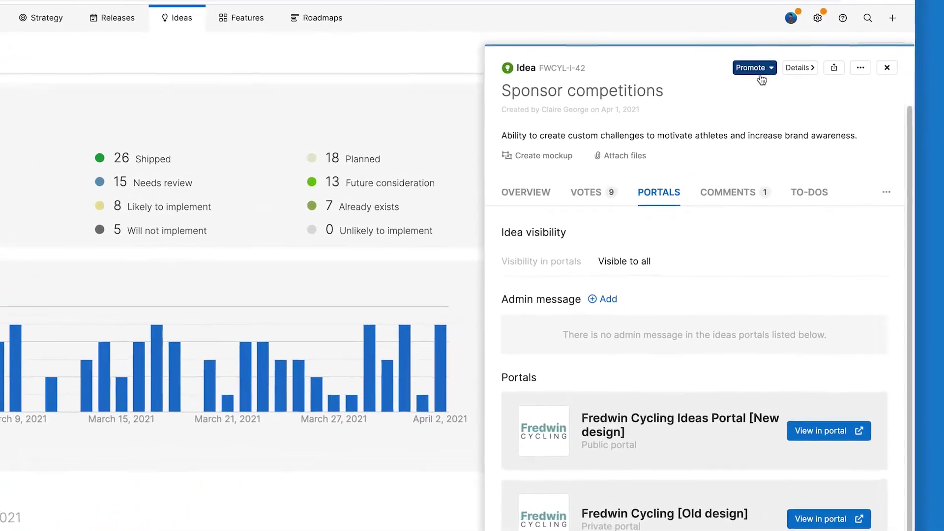
left_click(760, 74)
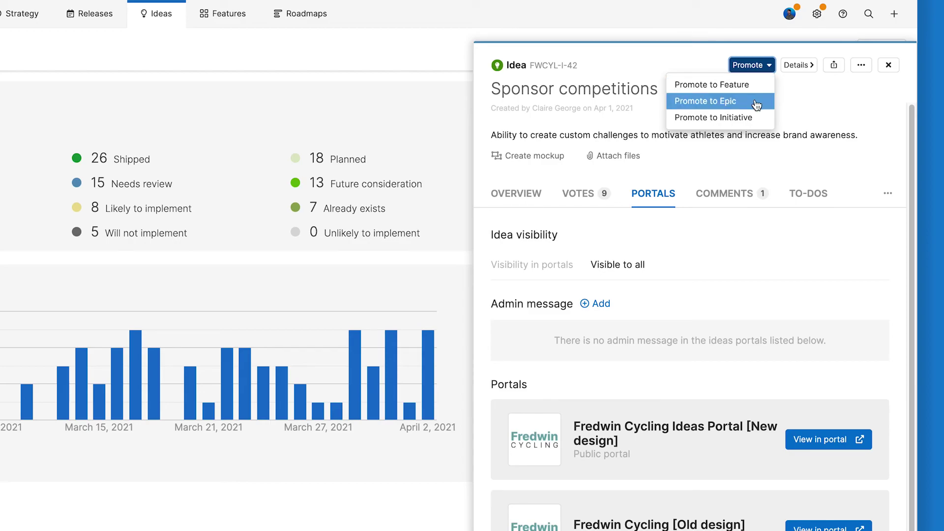
left_click(754, 84)
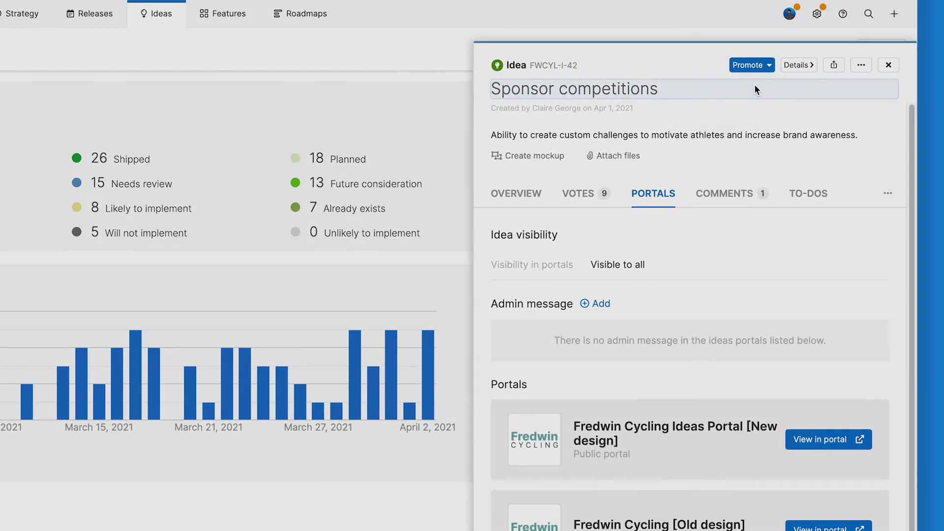
left_click(550, 172)
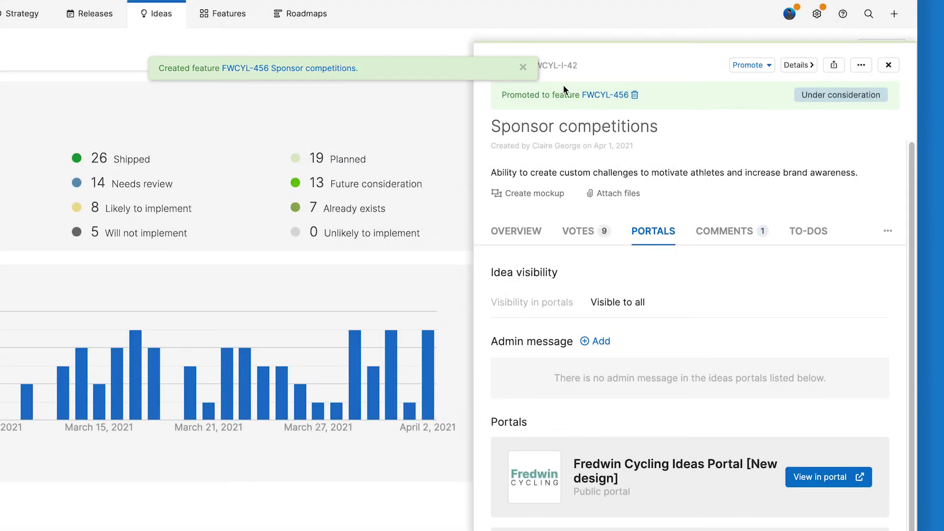
left_click(523, 67)
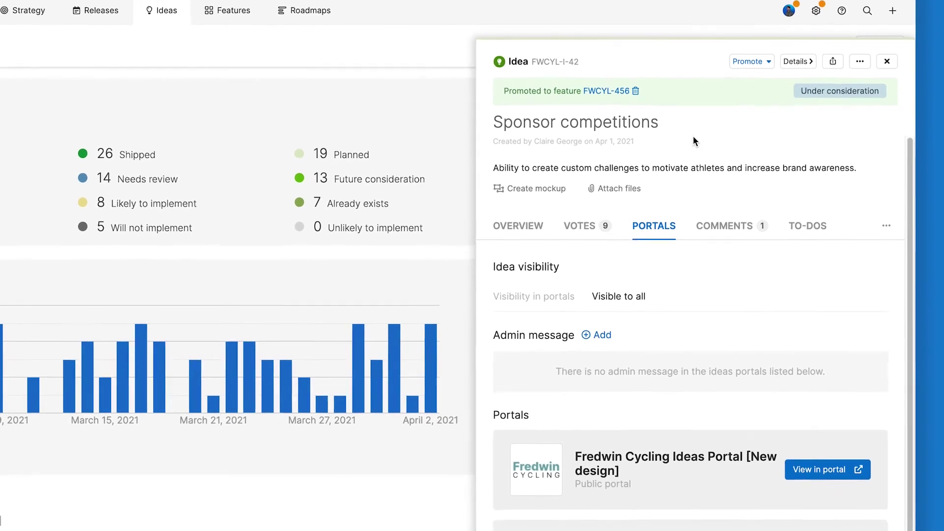
Step: Show the promoted idea's overview details and look through the available categories without changing the assignment
left_click(524, 208)
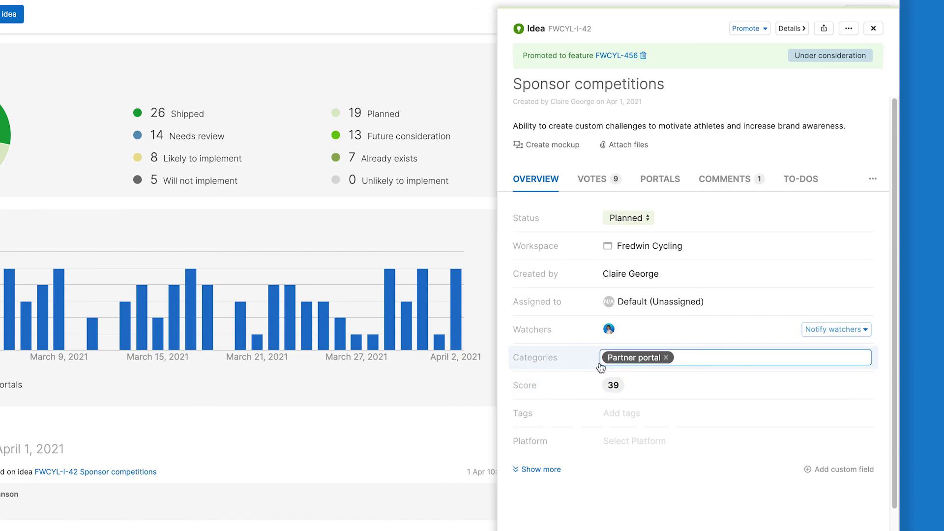
left_click(696, 364)
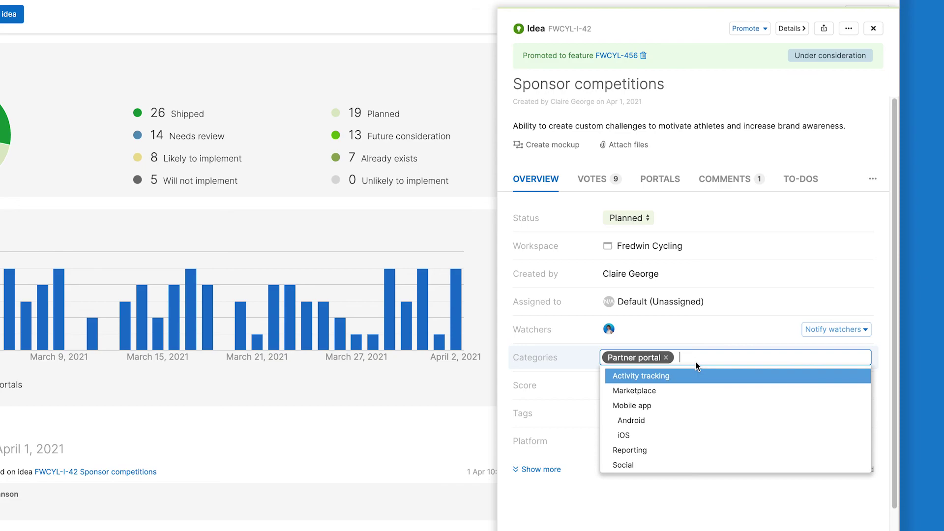
left_click(731, 139)
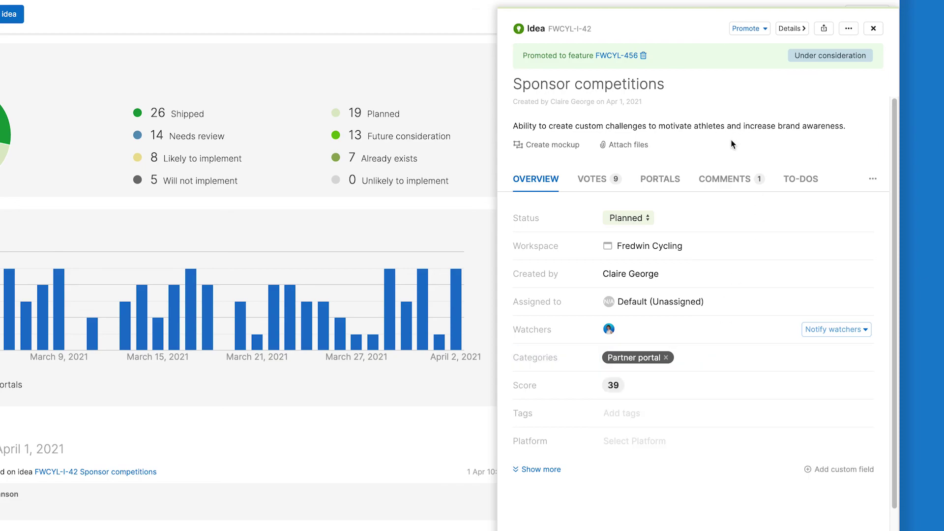